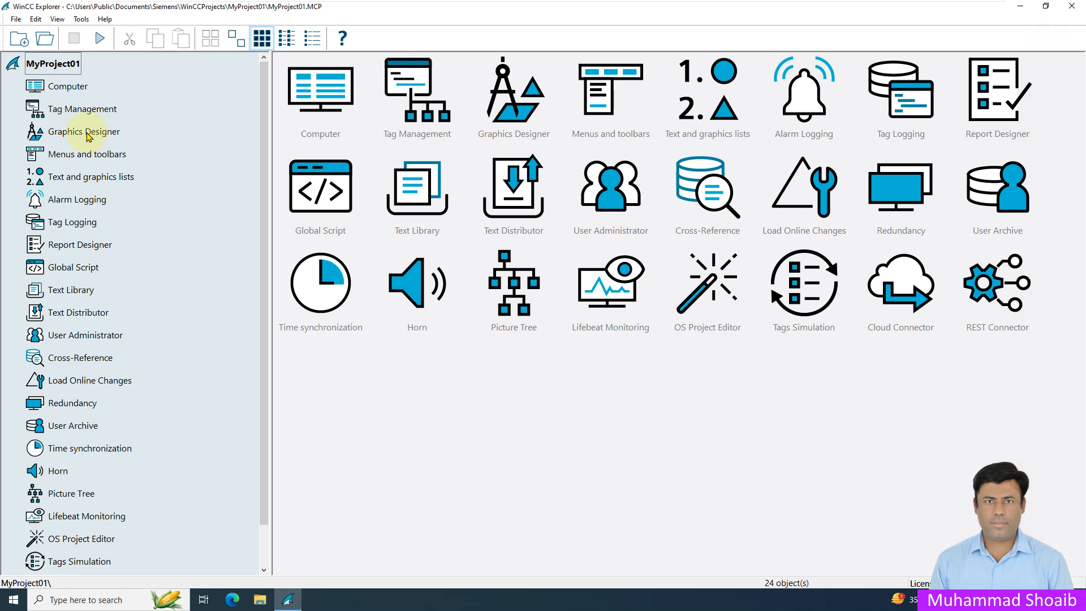
Step: Open the Graphics Designer editor of MyProject01
{"action": "left_click", "coordinate": [86, 131]}
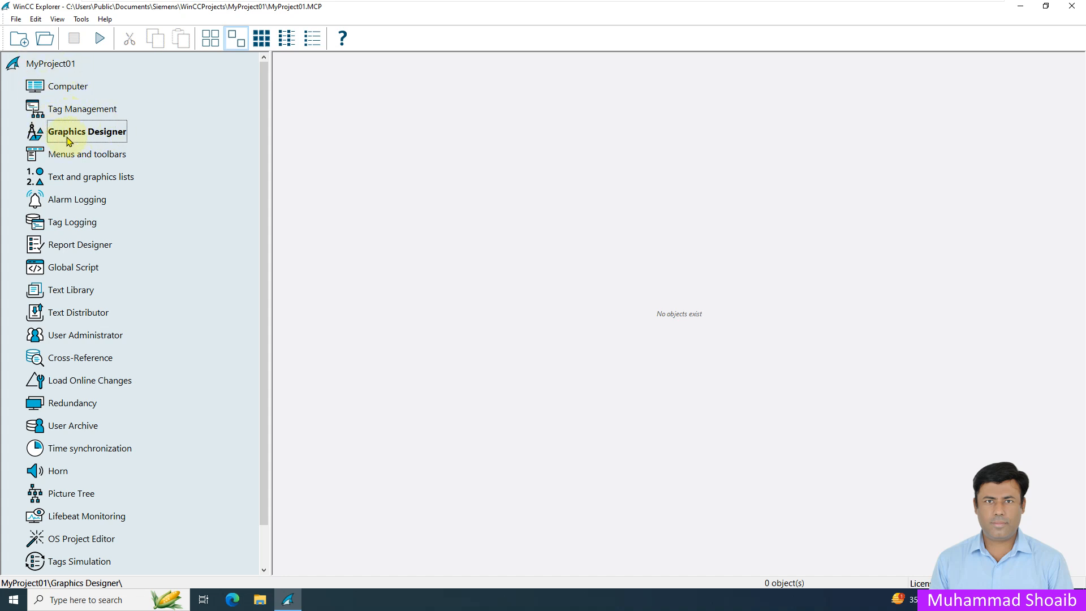
{"action": "right_click", "coordinate": [97, 136]}
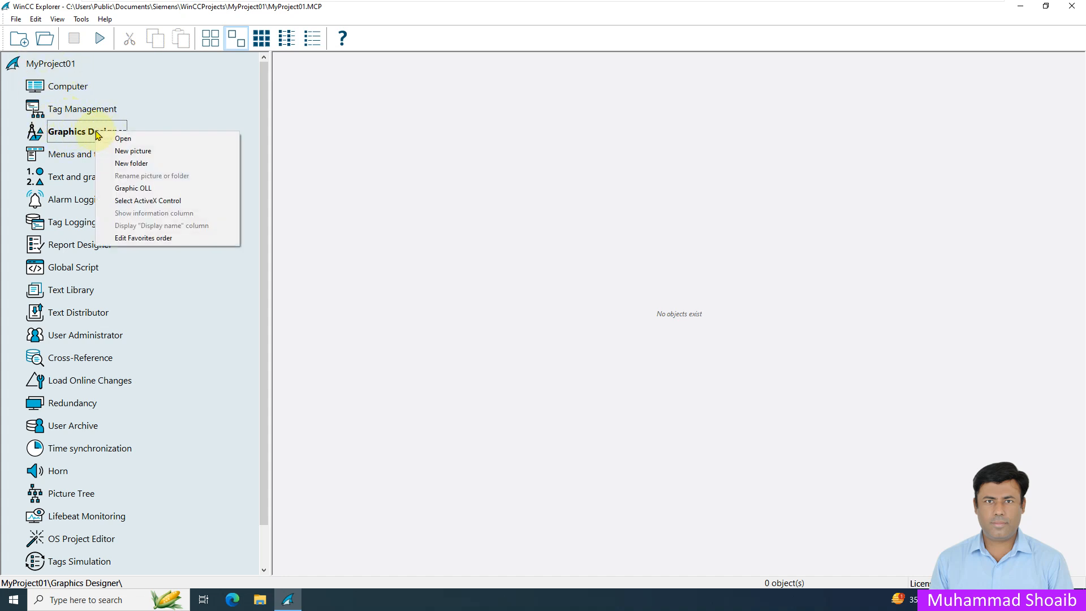
{"action": "left_click", "coordinate": [116, 140]}
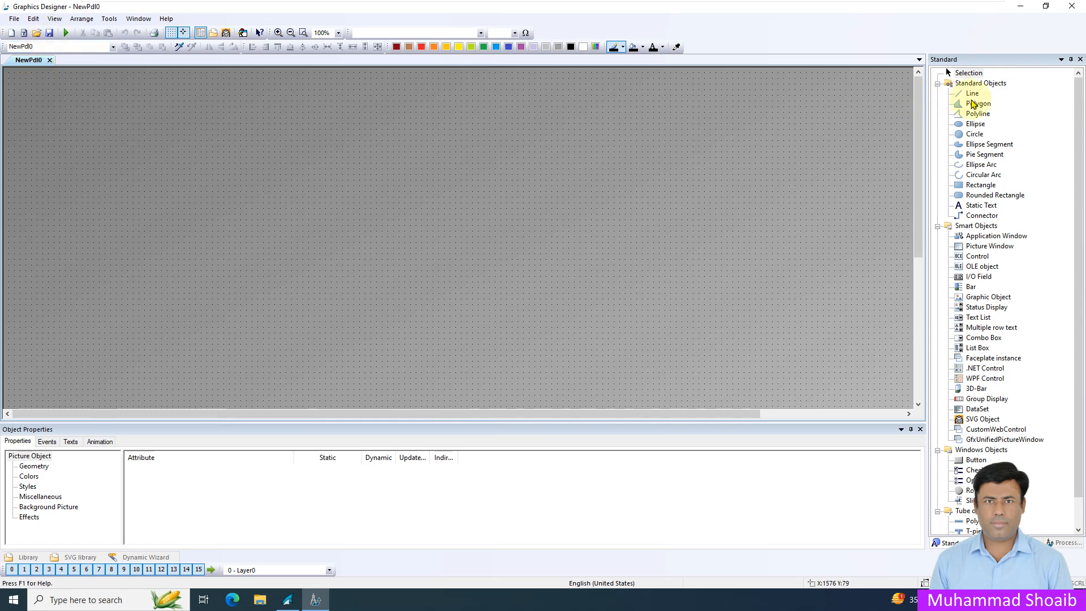
Step: Add a static text reading "HOME SCREEN" near the top of the picture and widen its frame
{"action": "left_click", "coordinate": [981, 205]}
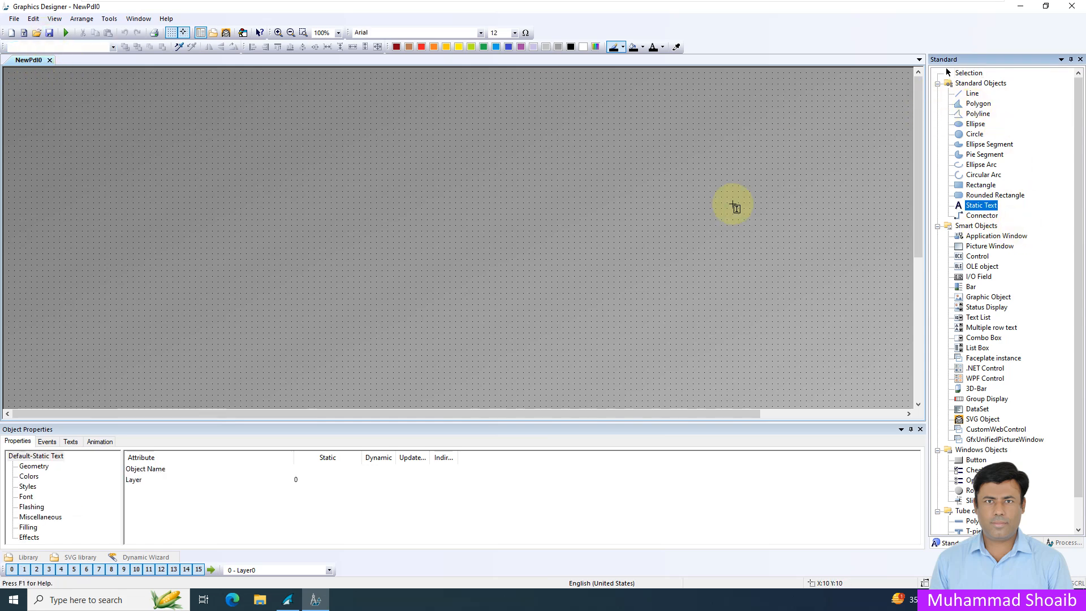
{"action": "left_click", "coordinate": [217, 91]}
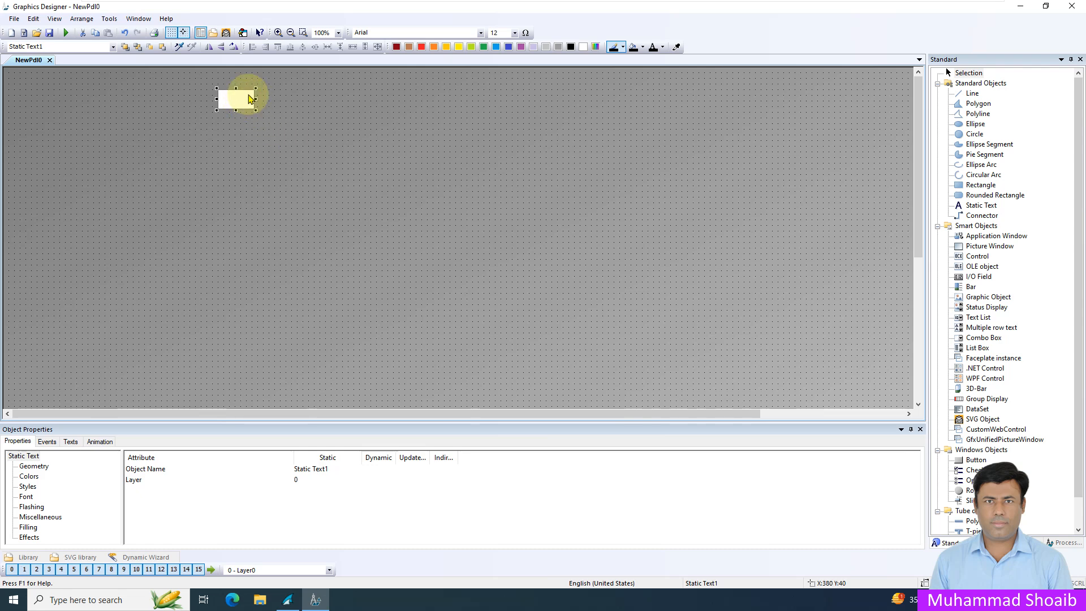
{"action": "type", "text": "HOME SCREEN"}
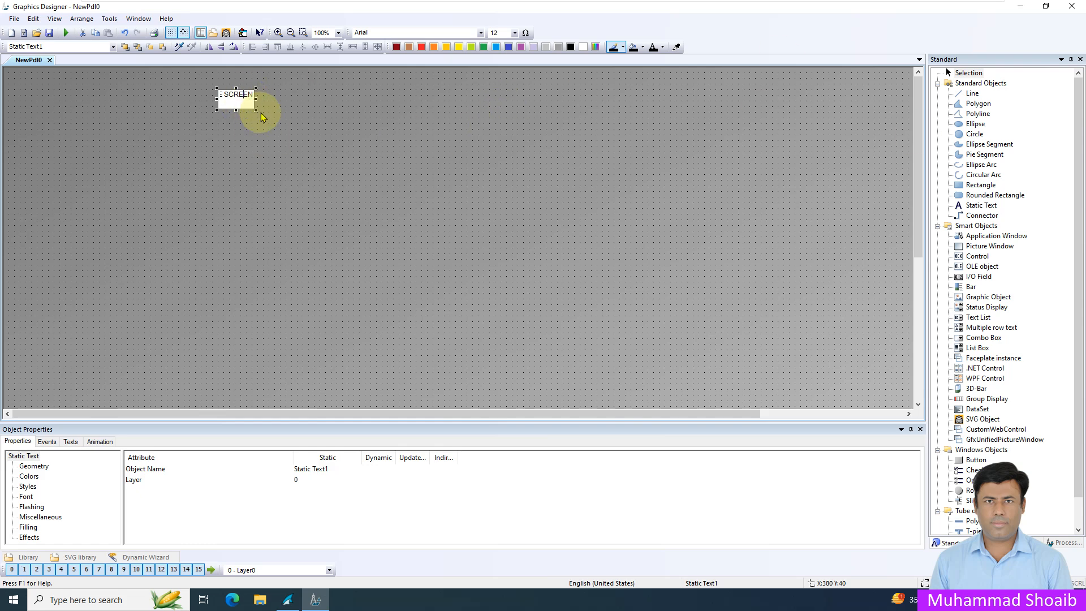
{"action": "left_click_drag", "start_coordinate": [256, 110], "coordinate": [314, 110]}
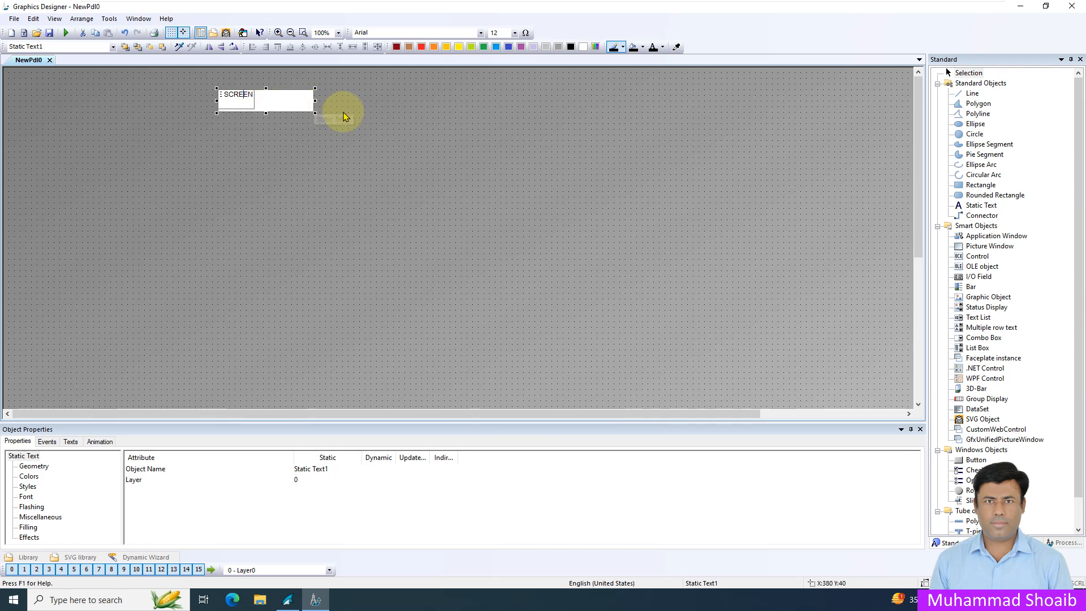
{"action": "left_click", "coordinate": [251, 153]}
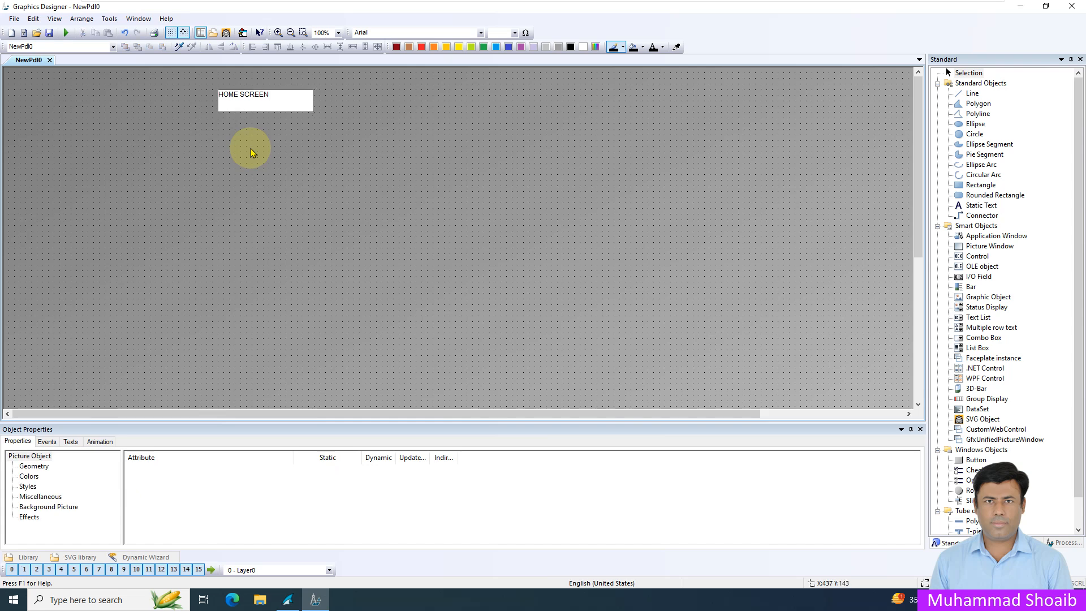
{"action": "left_click", "coordinate": [28, 517]}
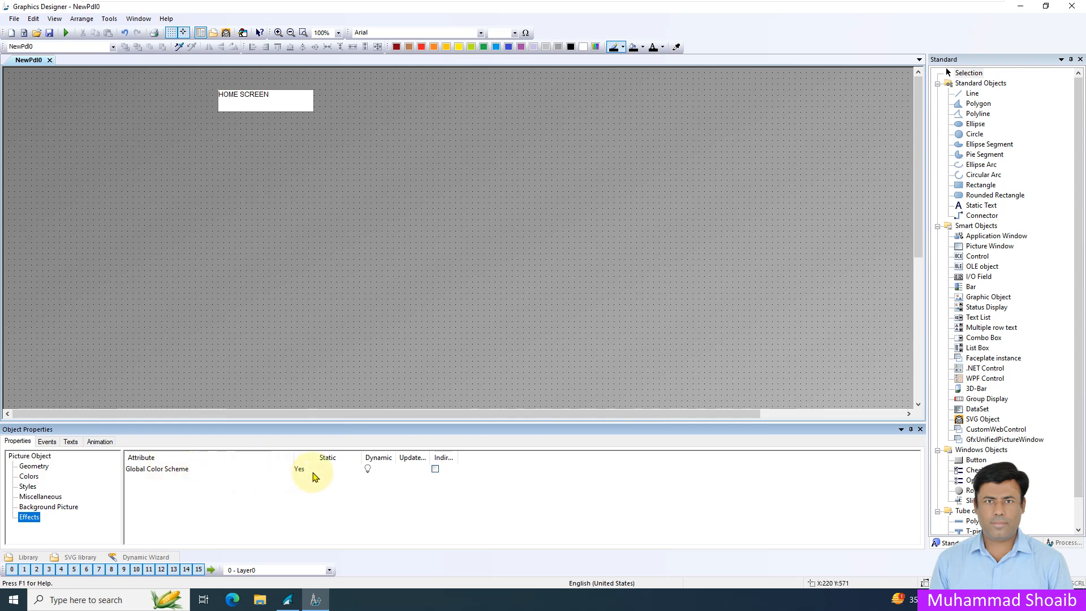
{"action": "left_click", "coordinate": [342, 471]}
{"action": "double_click", "coordinate": [346, 474]}
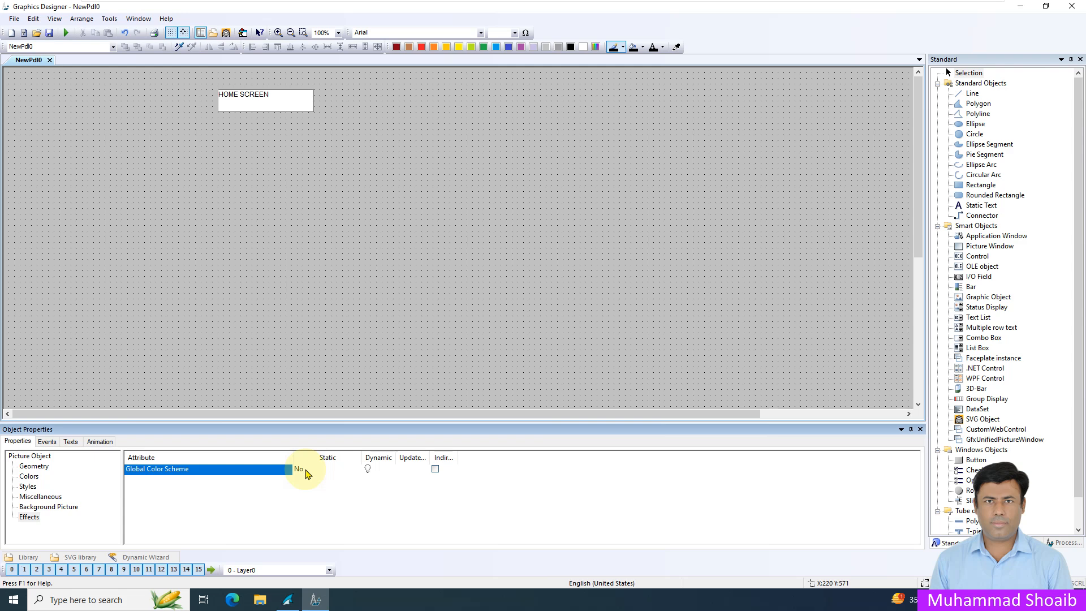
{"action": "double_click", "coordinate": [285, 474]}
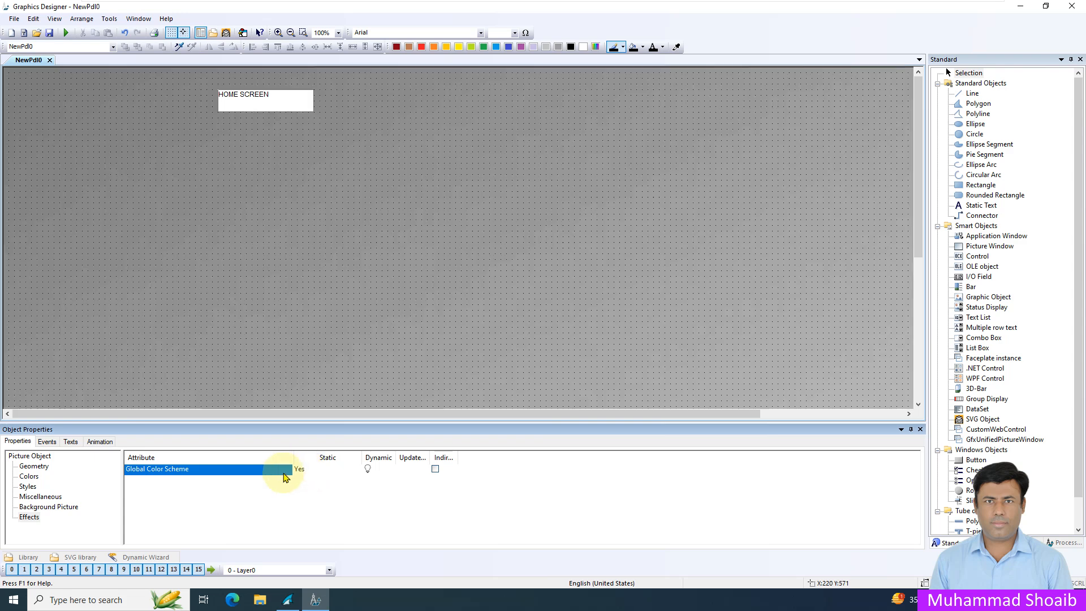
Step: Set Global Color Scheme to No in the effects of the HOME SCREEN text
{"action": "left_click", "coordinate": [276, 107]}
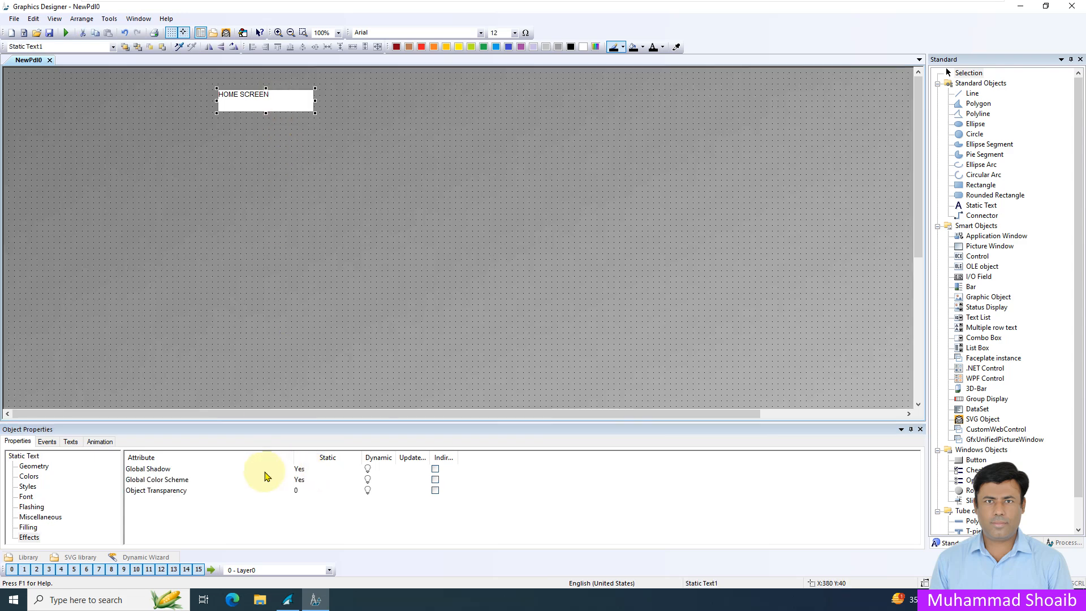
{"action": "left_click", "coordinate": [30, 537]}
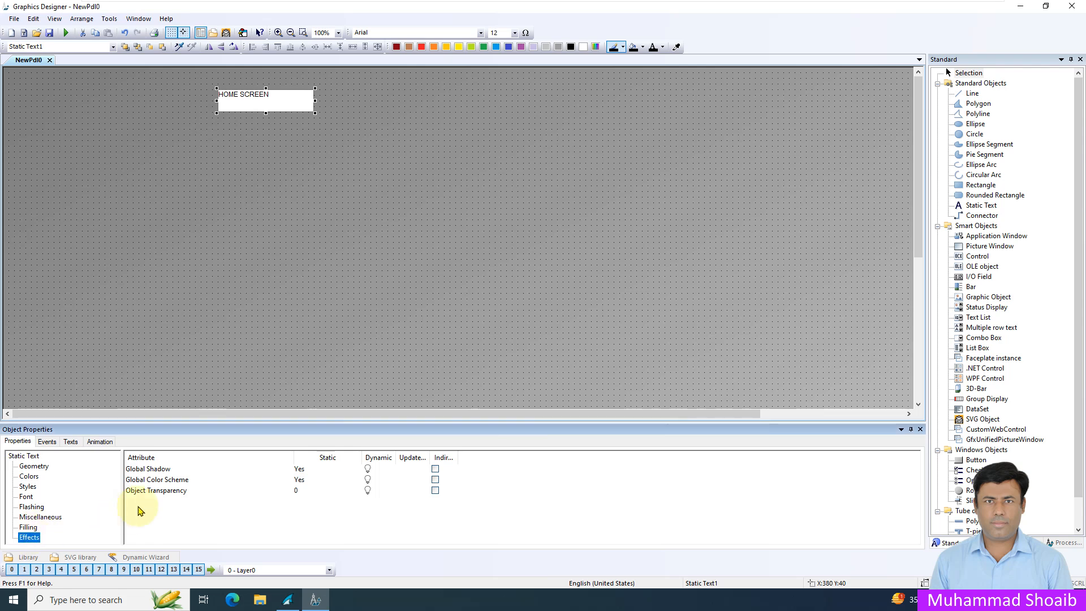
{"action": "left_click", "coordinate": [161, 481]}
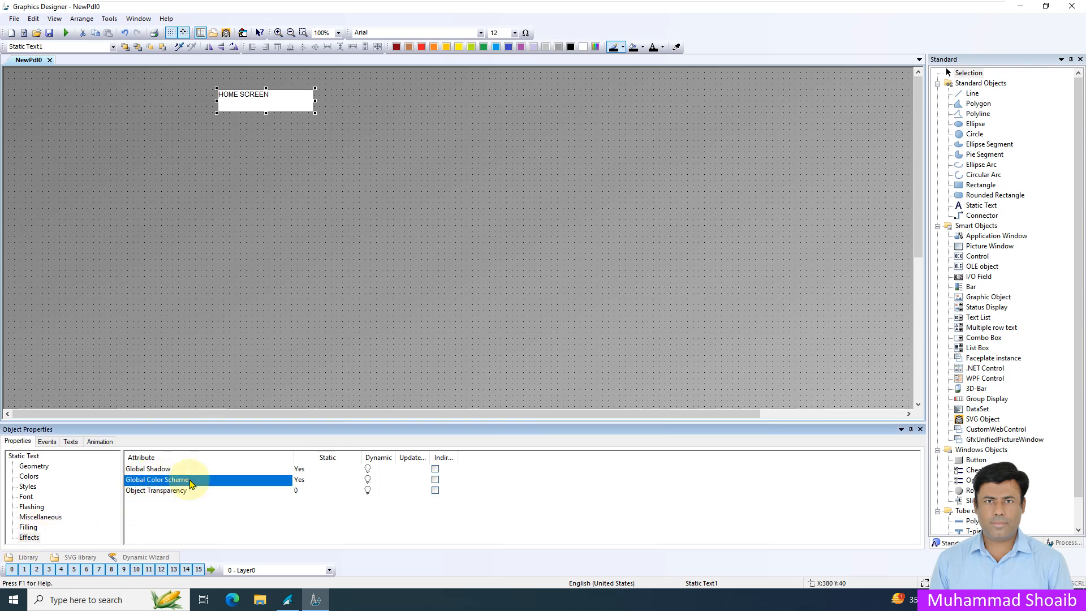
{"action": "double_click", "coordinate": [242, 479]}
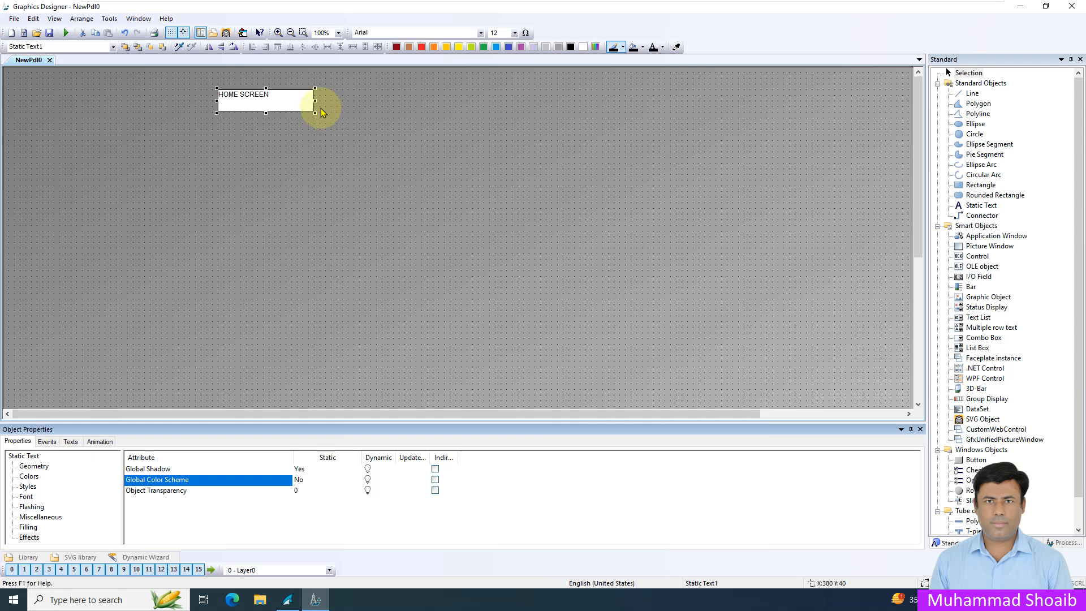
Step: Set the HOME SCREEN text's fill pattern to the transparent pattern 1
{"action": "left_click", "coordinate": [29, 477]}
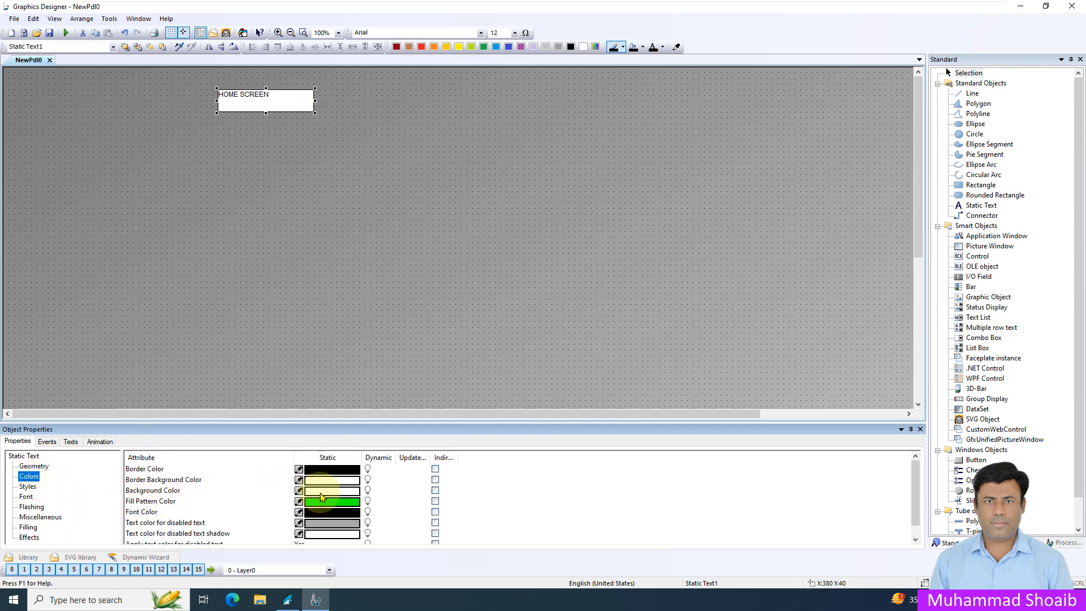
{"action": "left_click", "coordinate": [156, 491]}
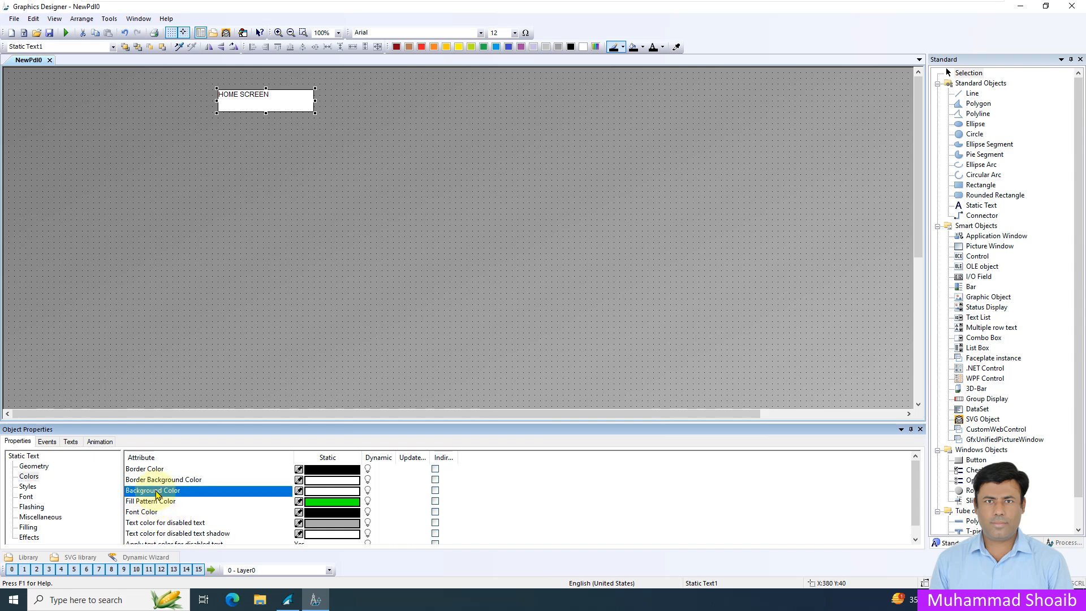
{"action": "left_click", "coordinate": [28, 486]}
{"action": "left_click", "coordinate": [320, 494]}
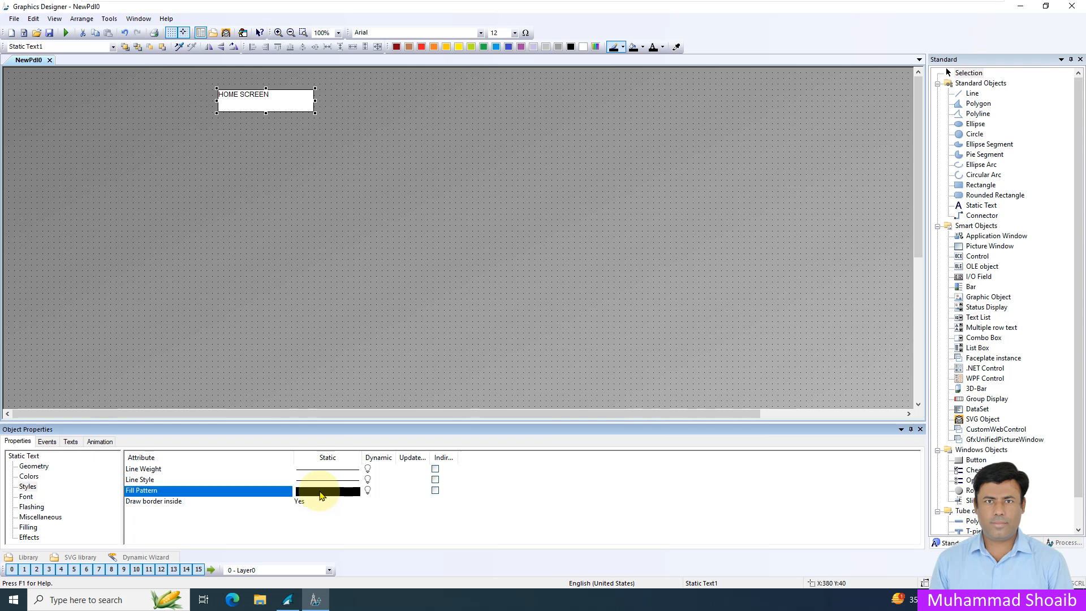
{"action": "double_click", "coordinate": [320, 496]}
{"action": "left_click", "coordinate": [378, 391]}
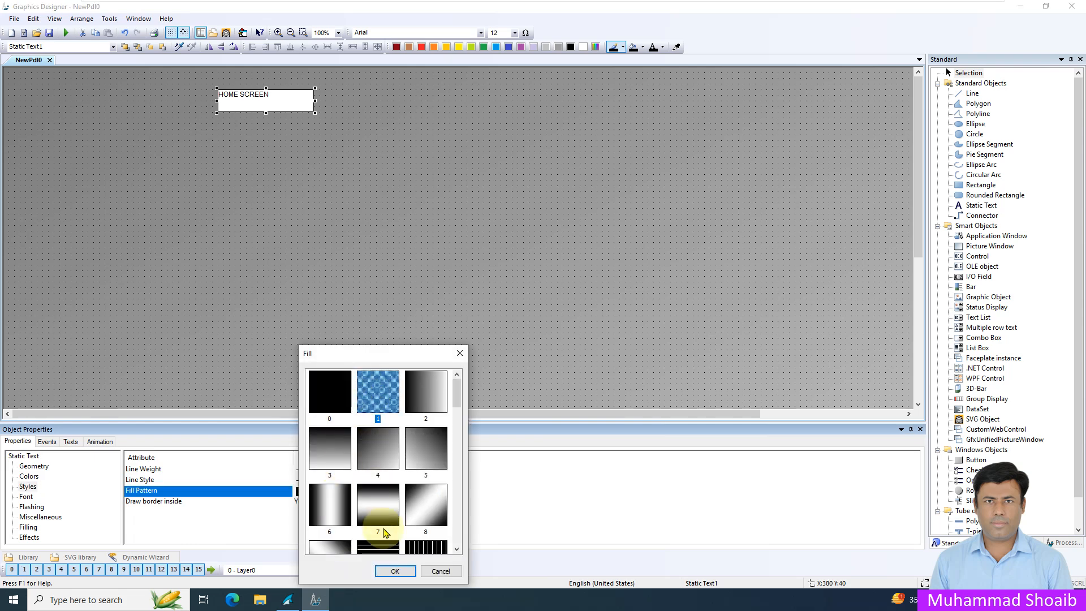
{"action": "left_click", "coordinate": [387, 573]}
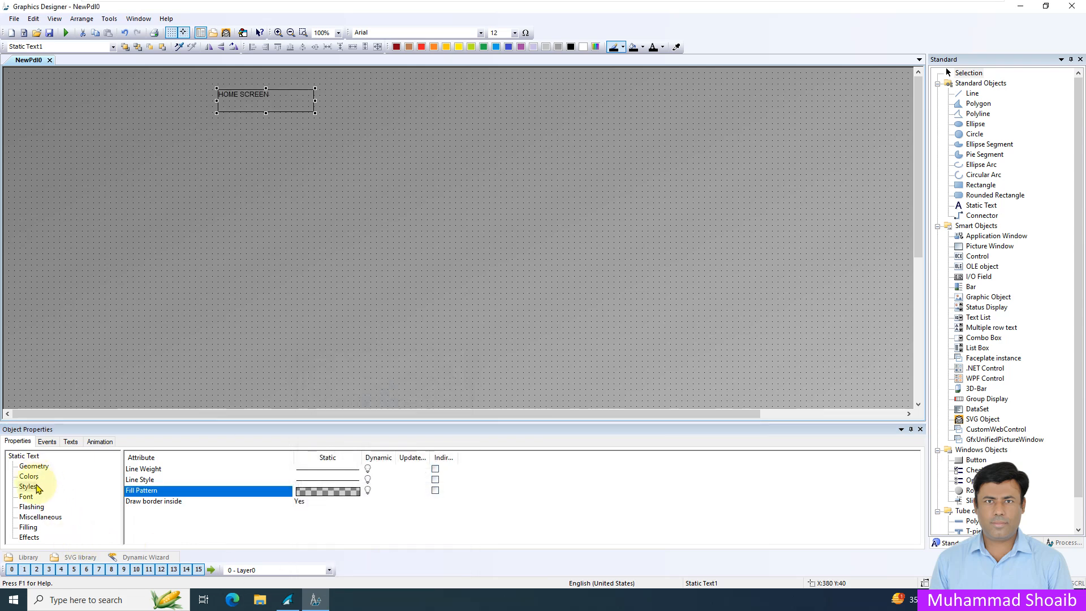
Step: Set the HOME SCREEN text's line weight to 0 to remove its border
{"action": "left_click", "coordinate": [159, 469]}
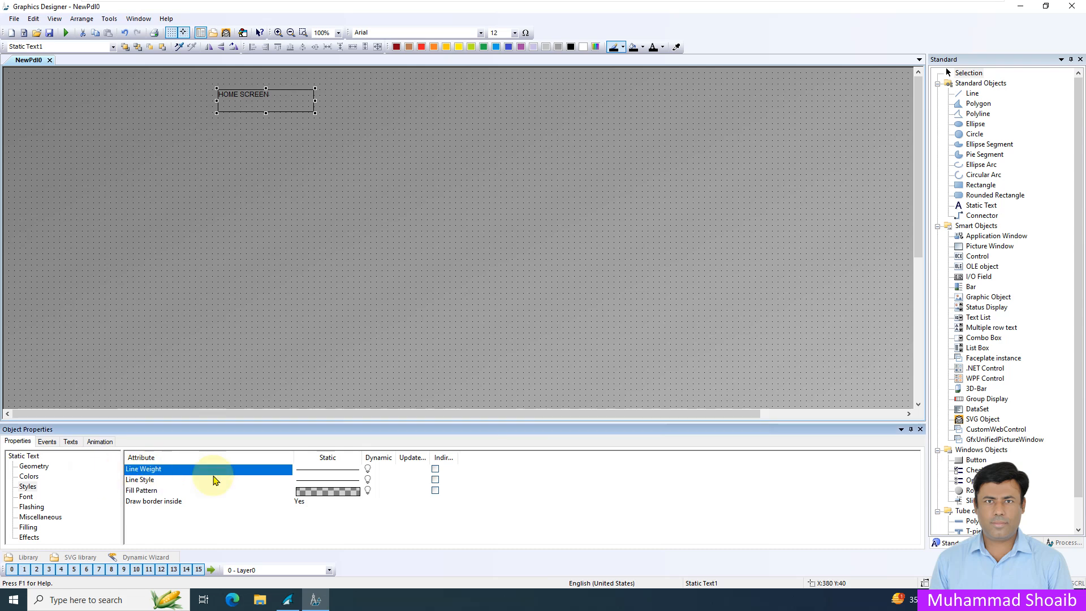
{"action": "double_click", "coordinate": [352, 471]}
{"action": "left_click", "coordinate": [388, 514]}
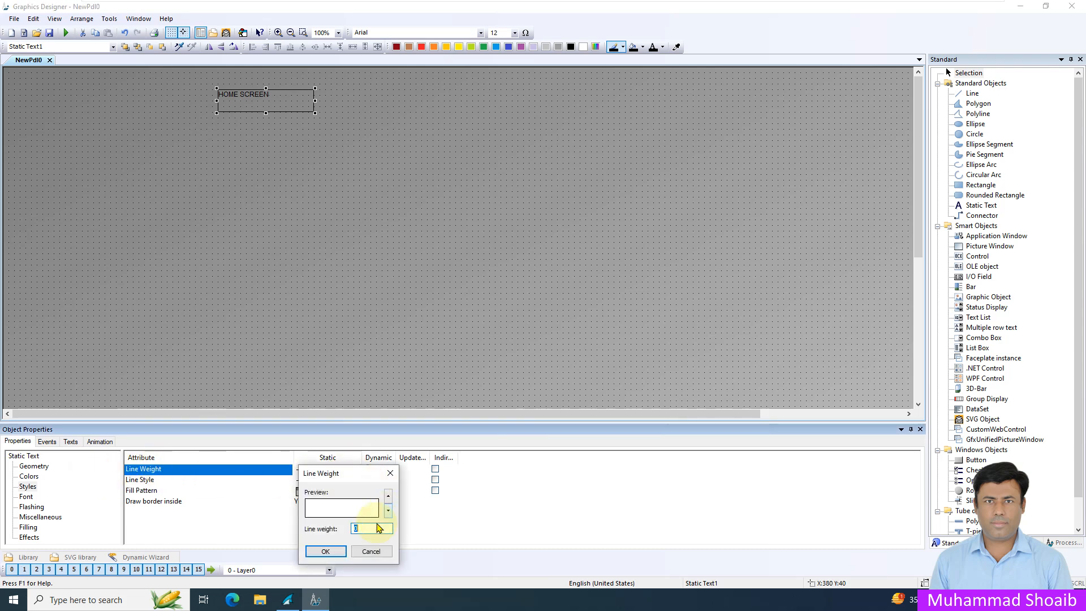
{"action": "left_click", "coordinate": [325, 551]}
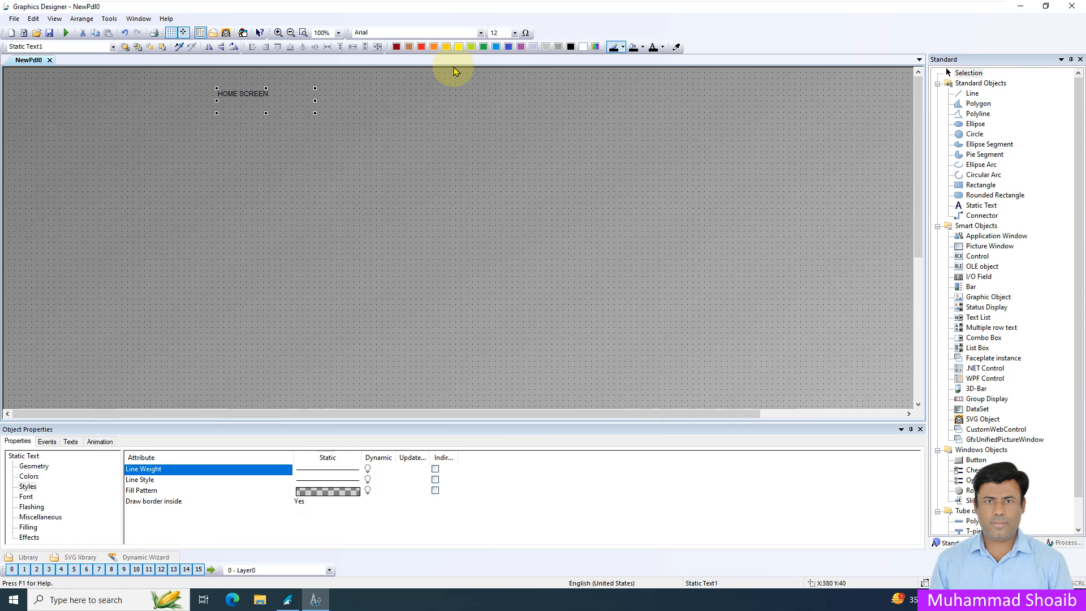
Step: Set the HOME SCREEN text's font size to 30 and enlarge its frame to fit the whole text
{"action": "left_click", "coordinate": [27, 497]}
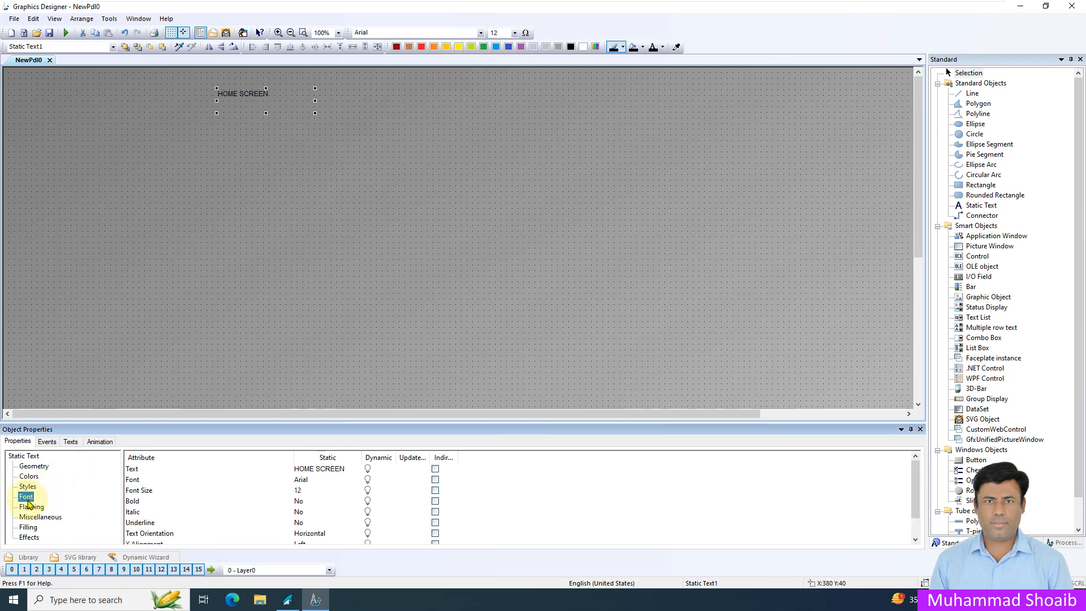
{"action": "left_click", "coordinate": [219, 482]}
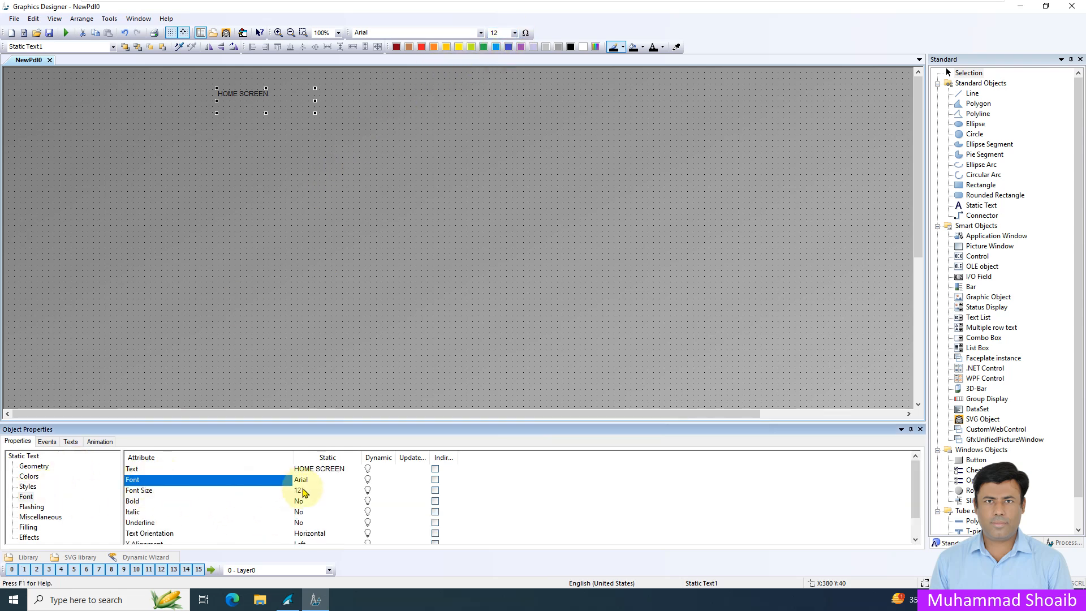
{"action": "double_click", "coordinate": [301, 489]}
{"action": "type", "text": "20"}
{"action": "key", "text": "Return"}
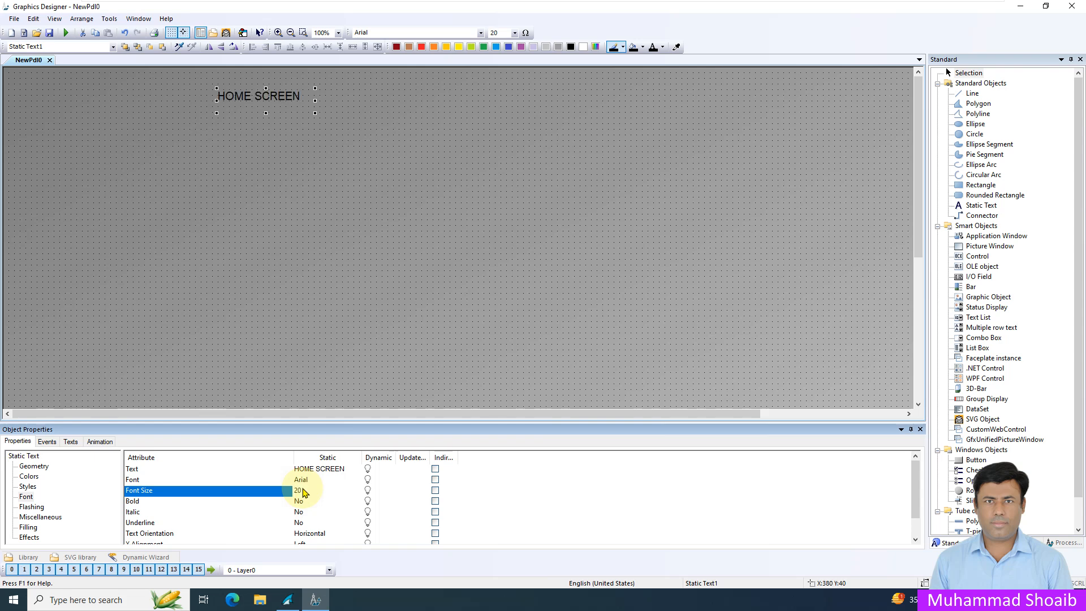
{"action": "double_click", "coordinate": [304, 490]}
{"action": "key", "text": "Return"}
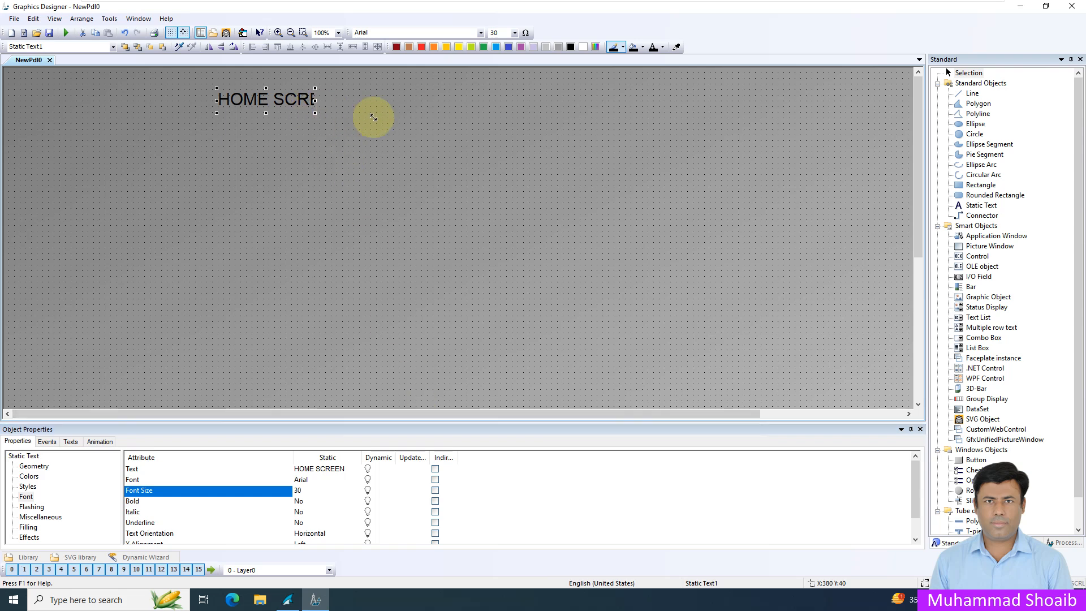
{"action": "left_click_drag", "start_coordinate": [373, 117], "coordinate": [364, 113]}
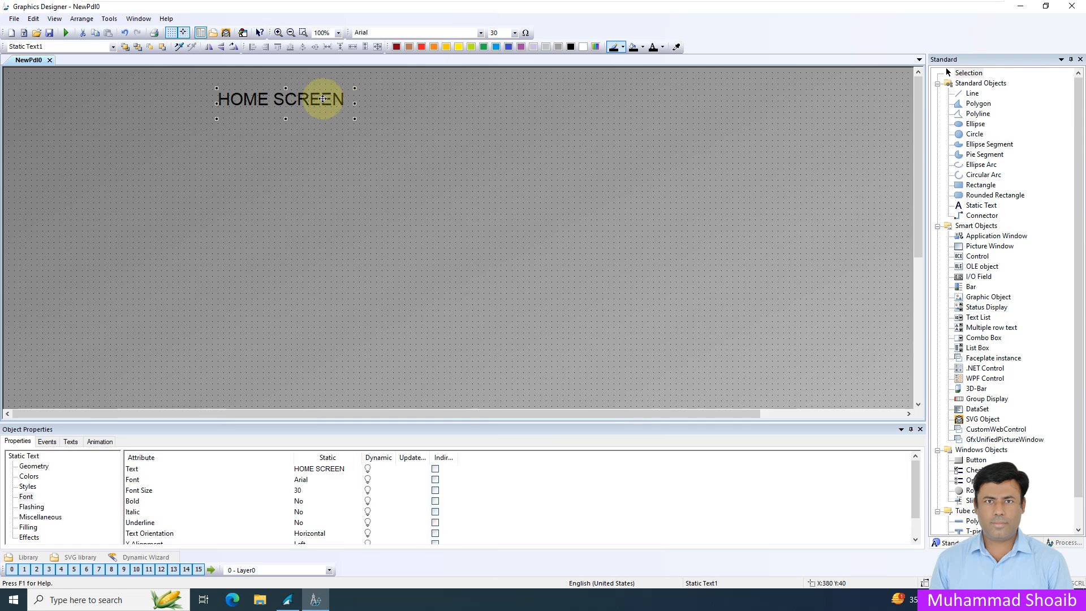
Step: Move the HOME SCREEN text to about X 570, Y 20 and save the picture as HomeScreen
{"action": "left_click_drag", "start_coordinate": [322, 98], "coordinate": [429, 89]}
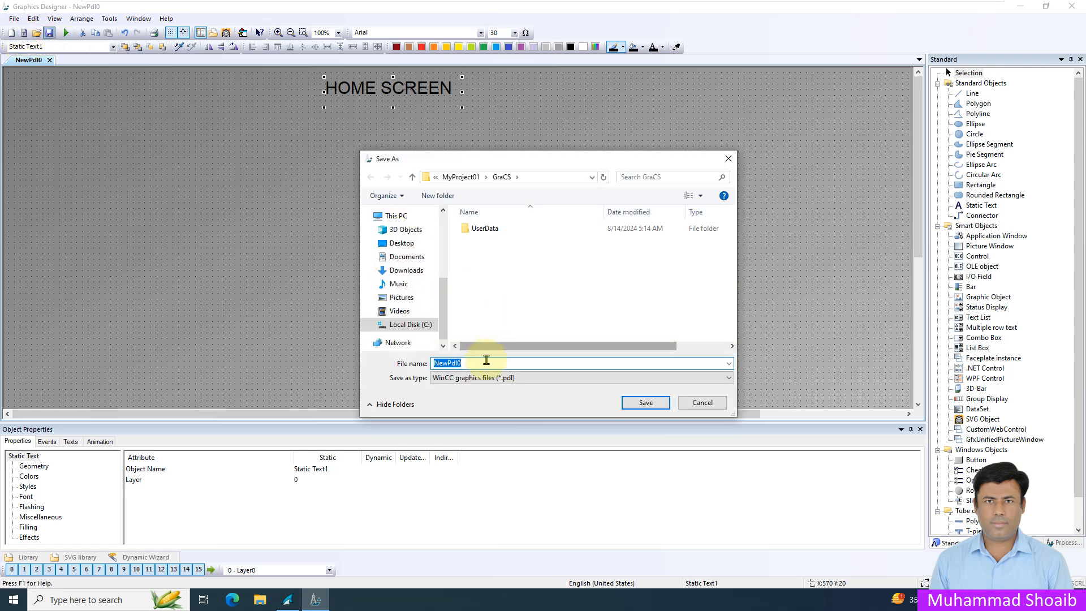
{"action": "type", "text": "h"}
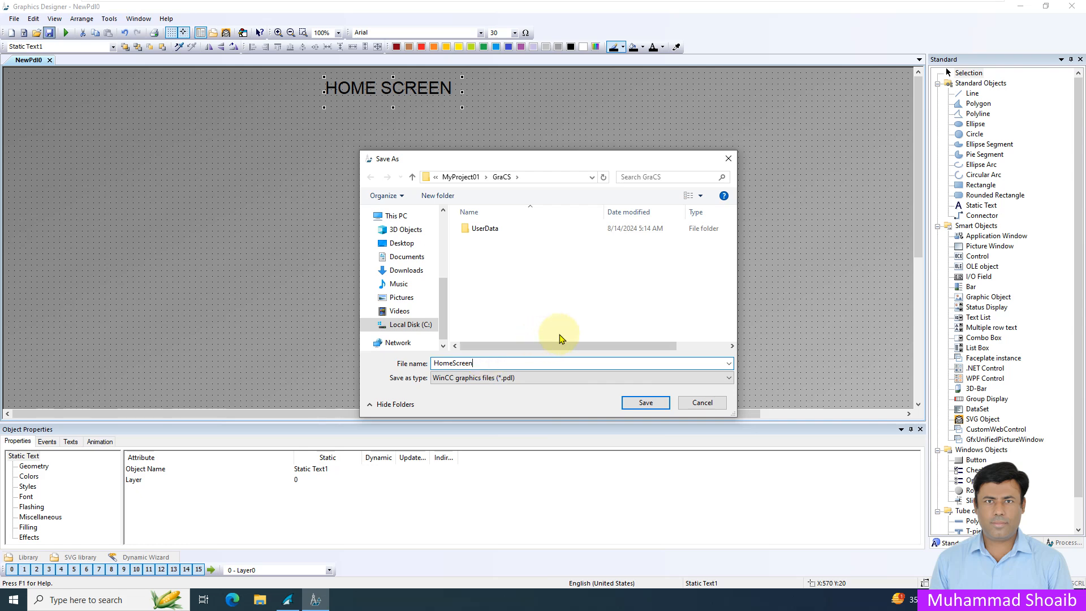
{"action": "left_click", "coordinate": [645, 402]}
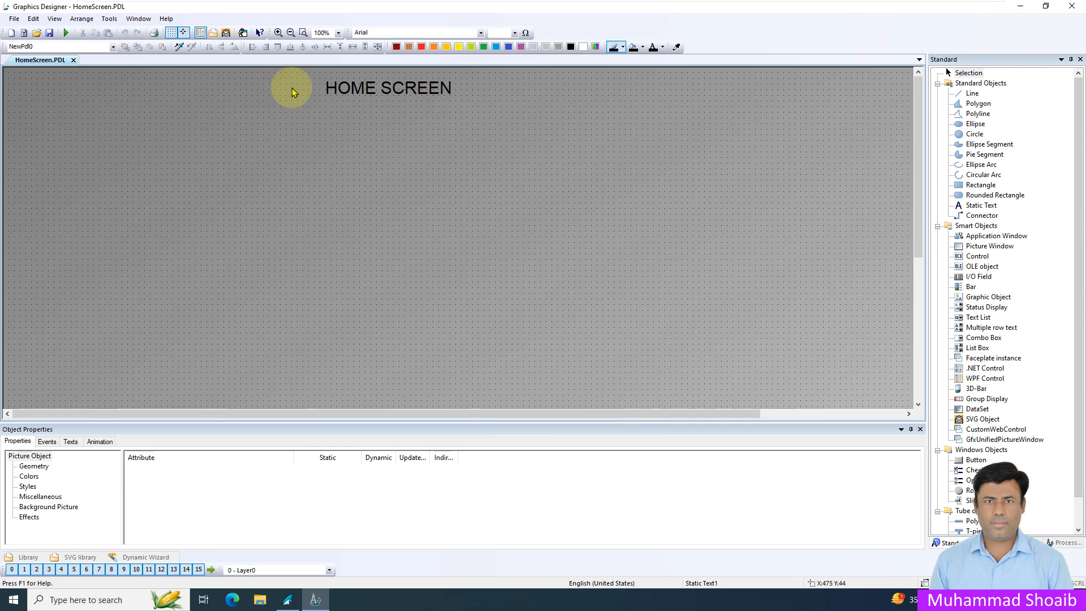
Step: Create a new blank picture and bring it to the front
{"action": "left_click", "coordinate": [14, 19]}
{"action": "left_click", "coordinate": [20, 30]}
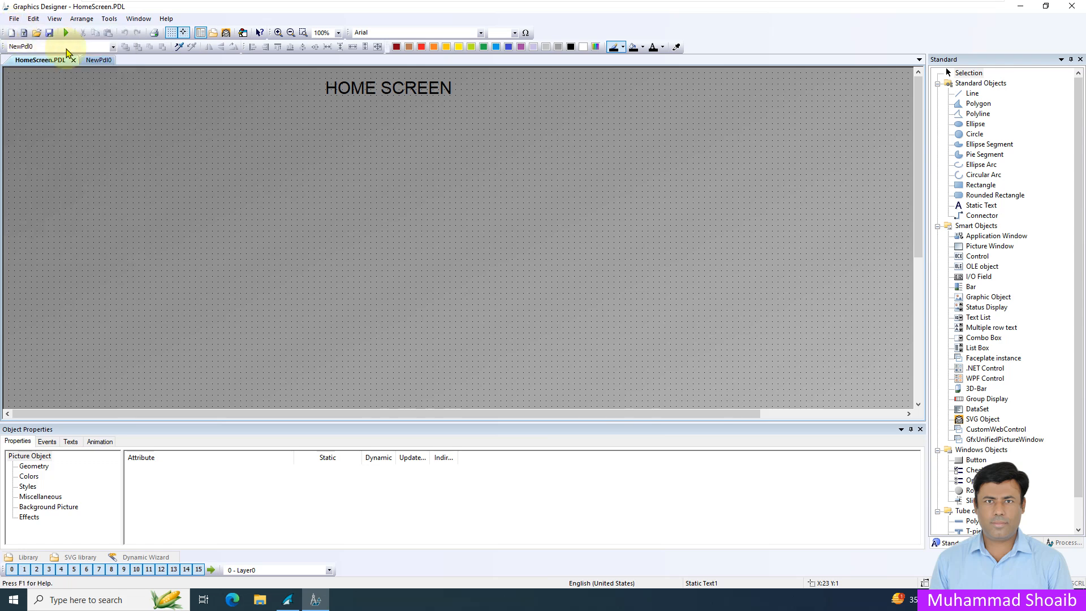
{"action": "left_click", "coordinate": [94, 60]}
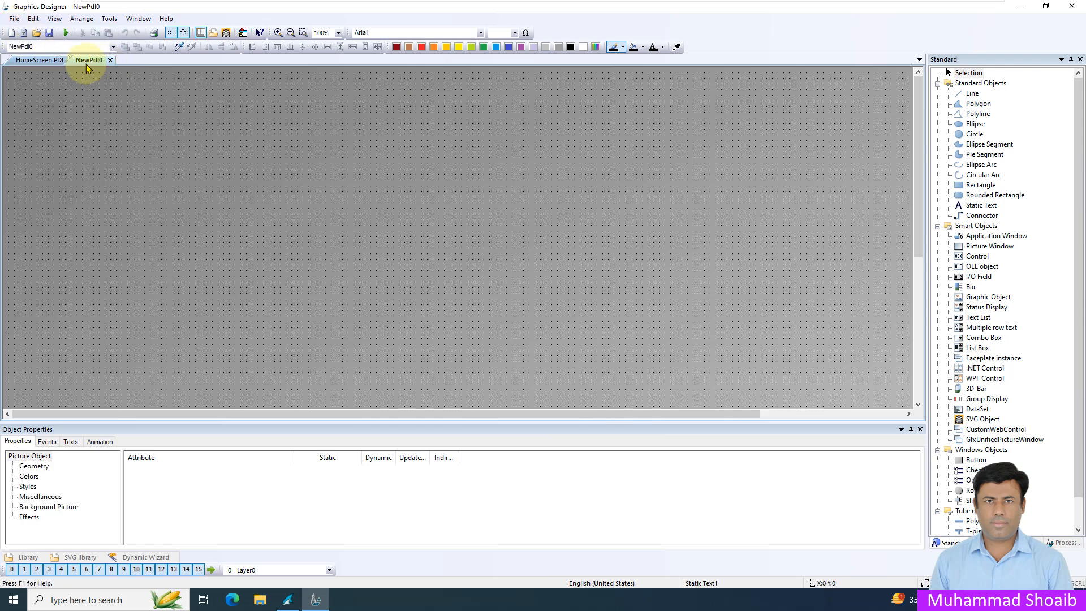
Step: Copy the HOME SCREEN text from the HomeScreen.PDL picture
{"action": "left_click", "coordinate": [46, 61]}
{"action": "left_click", "coordinate": [361, 97]}
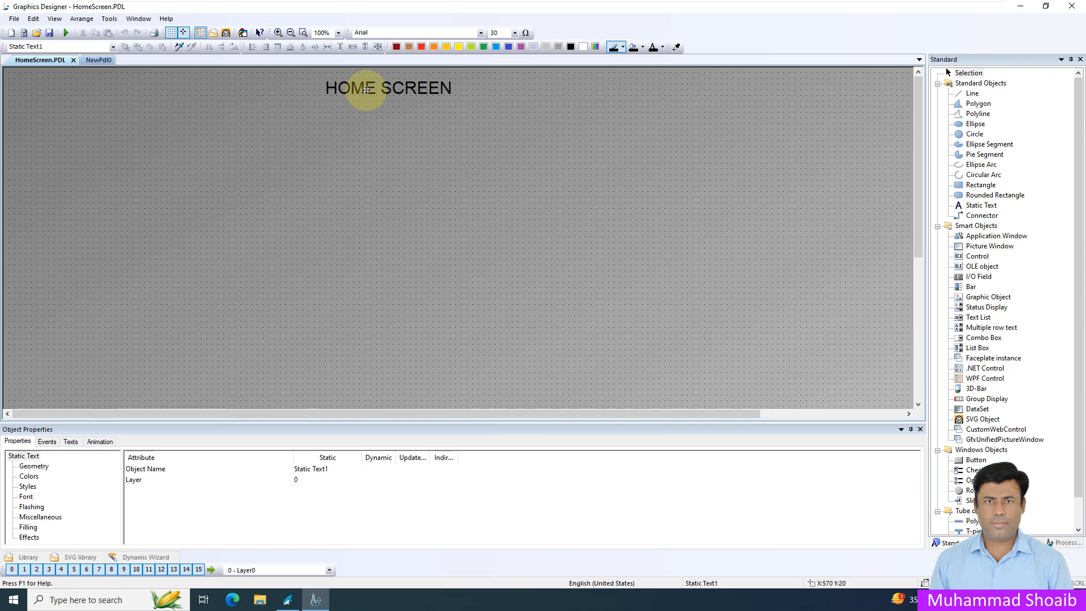
{"action": "right_click", "coordinate": [362, 86]}
{"action": "left_click", "coordinate": [388, 107]}
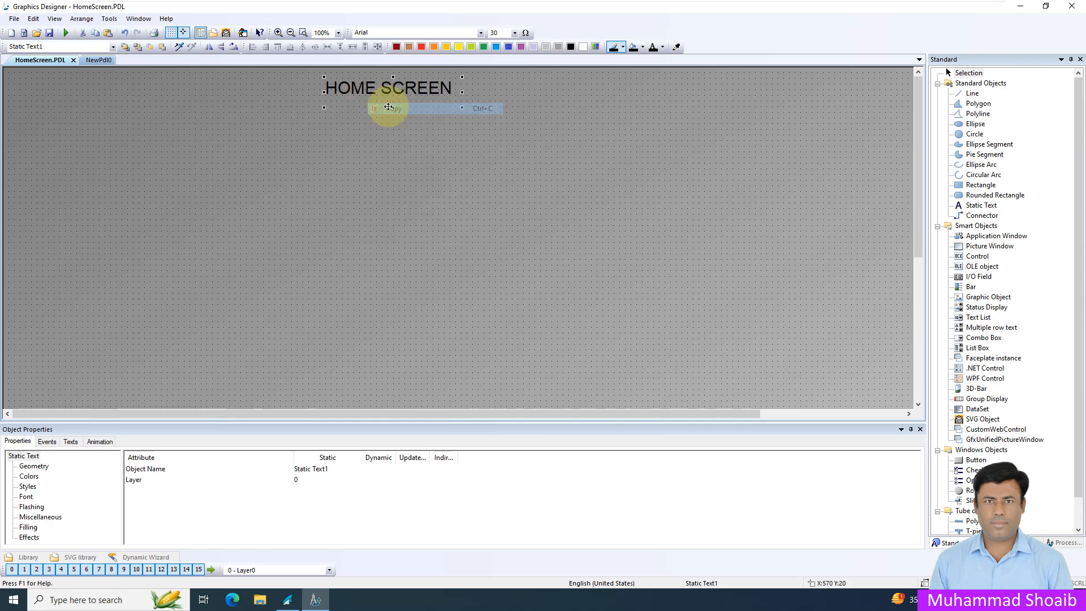
Step: Paste the copied HOME SCREEN text into the new blank picture
{"action": "left_click", "coordinate": [94, 61]}
{"action": "key", "text": "ctrl+v"}
{"action": "key", "text": "ctrl+z"}
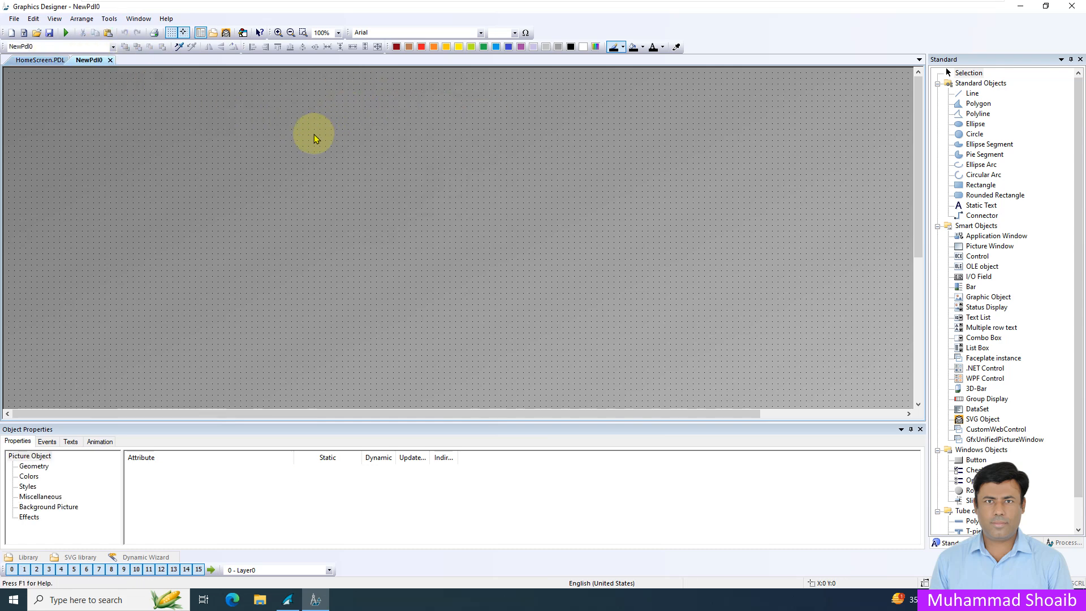
{"action": "right_click", "coordinate": [315, 135]}
{"action": "left_click", "coordinate": [355, 178]}
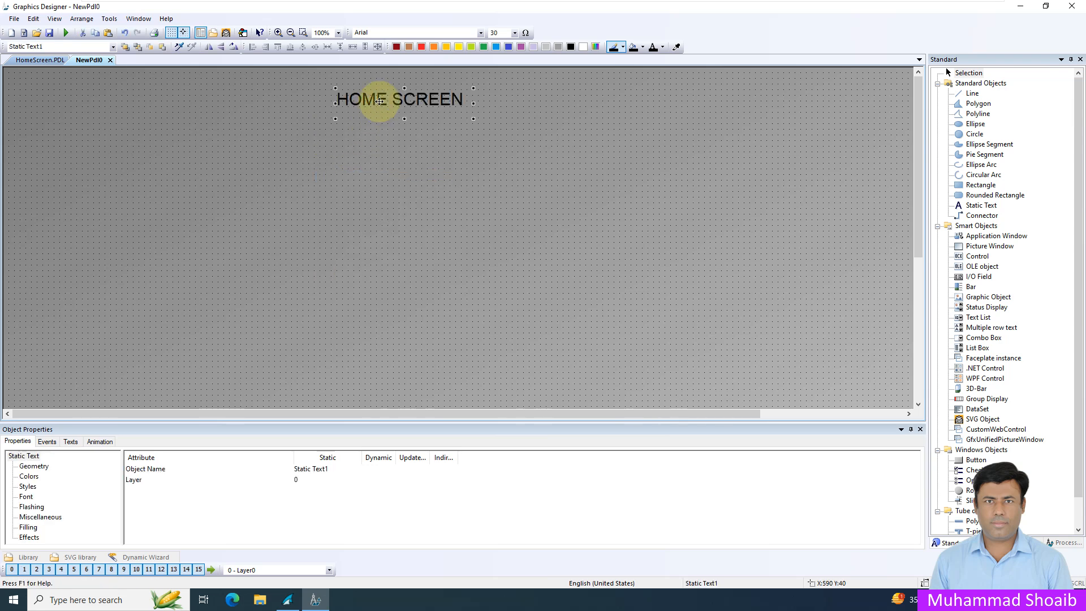
Step: Change the pasted text to PAGE-01 and move it to about X 610, Y 20
{"action": "left_click", "coordinate": [382, 104]}
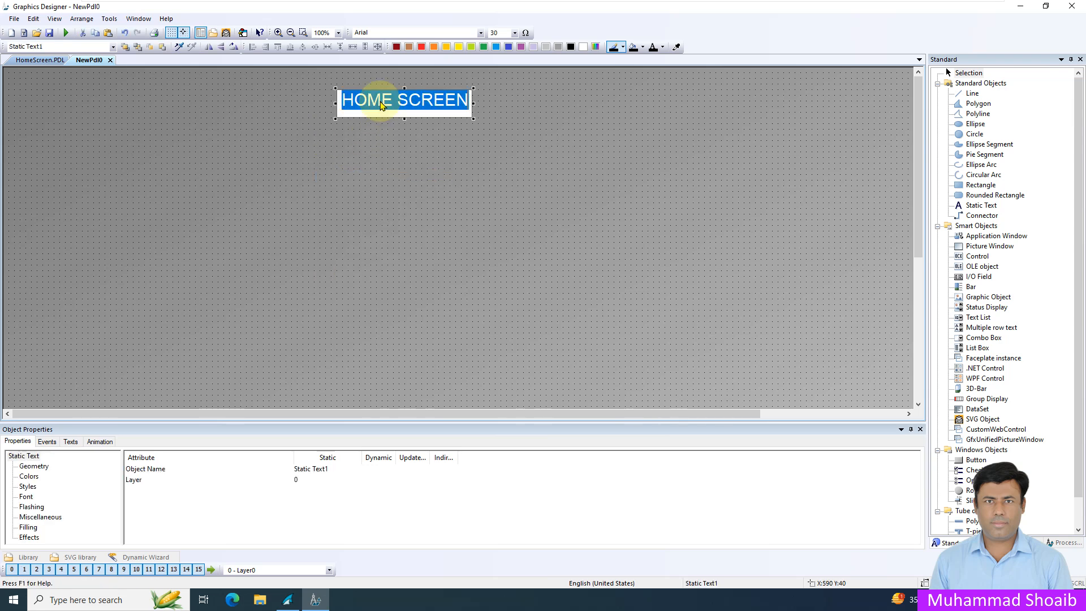
{"action": "type", "text": "p"}
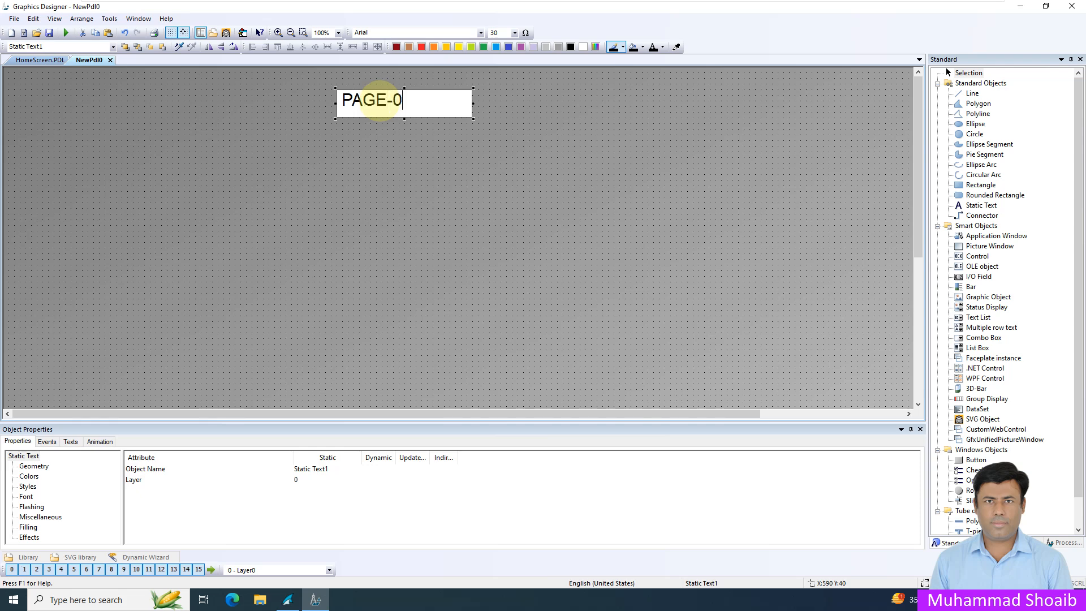
{"action": "left_click", "coordinate": [451, 228]}
{"action": "left_click_drag", "start_coordinate": [386, 106], "coordinate": [395, 97]}
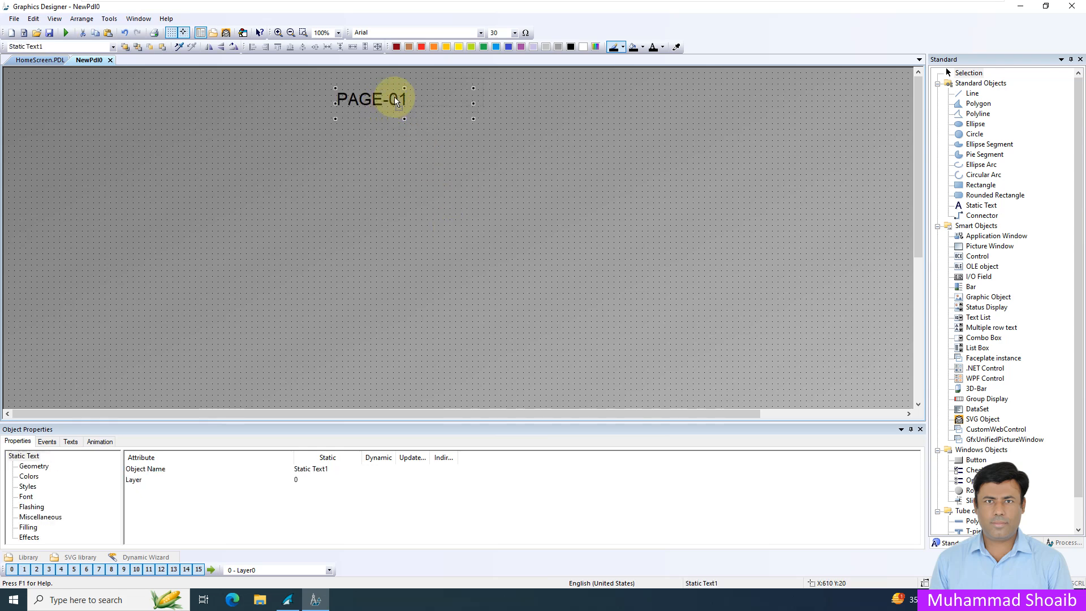
Step: Save the picture as Page01 and close the Graphics Designer
{"action": "left_click", "coordinate": [50, 34]}
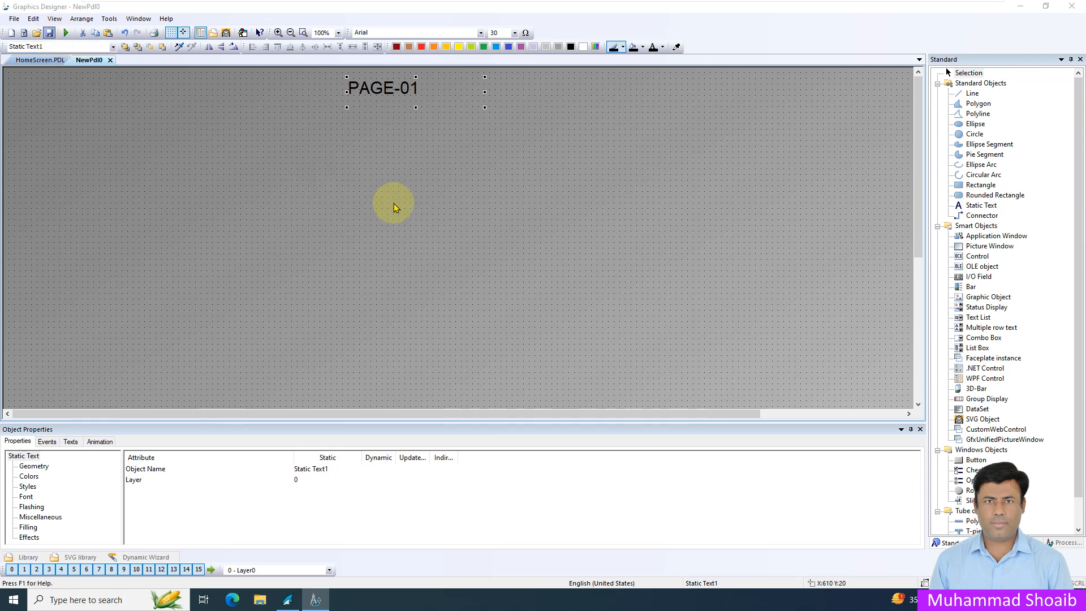
{"action": "type", "text": "Page01"}
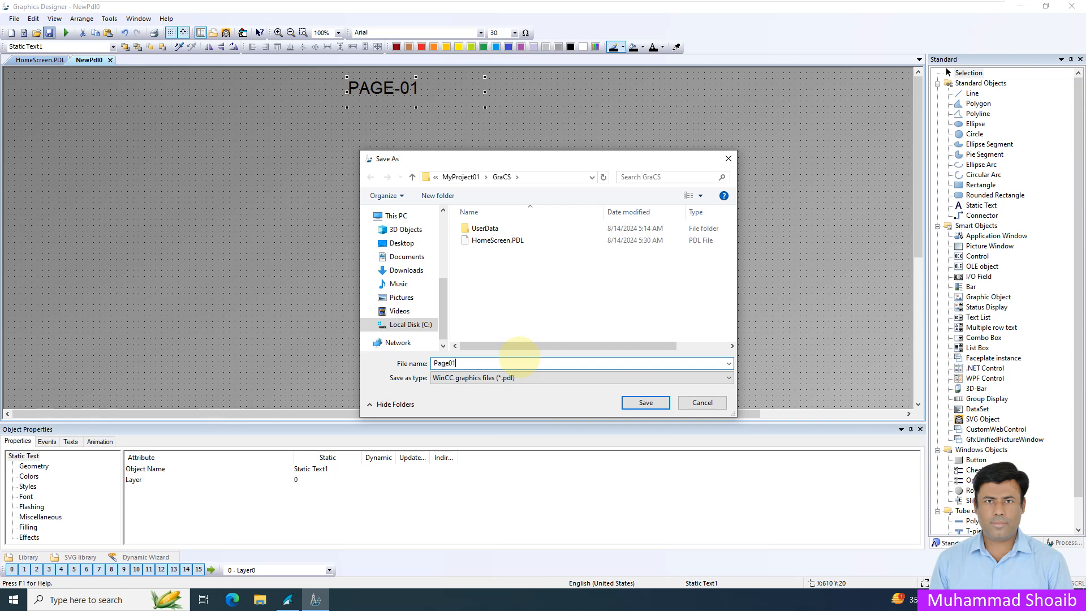
{"action": "key", "text": "Return"}
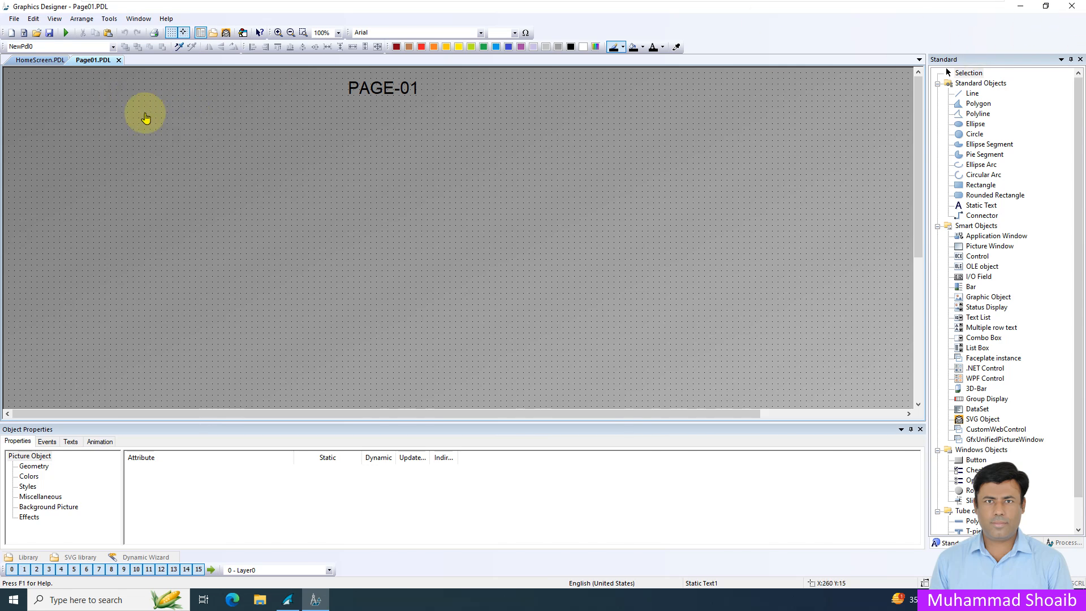
{"action": "left_click", "coordinate": [1073, 11]}
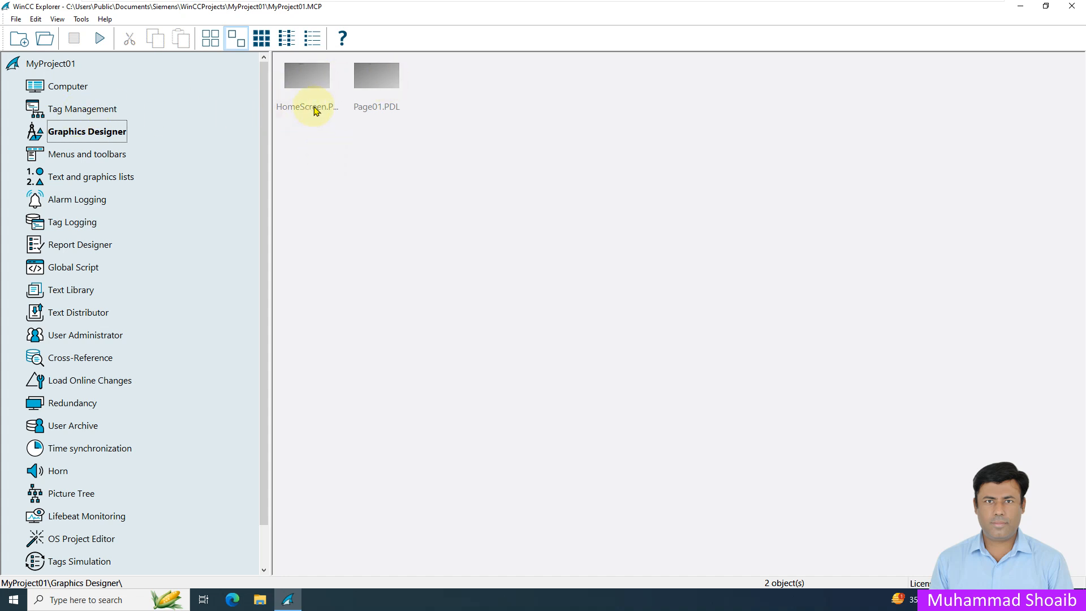
Step: Open the project computer's properties and select the Graphics Runtime entry in the startup order list
{"action": "left_click", "coordinate": [307, 88]}
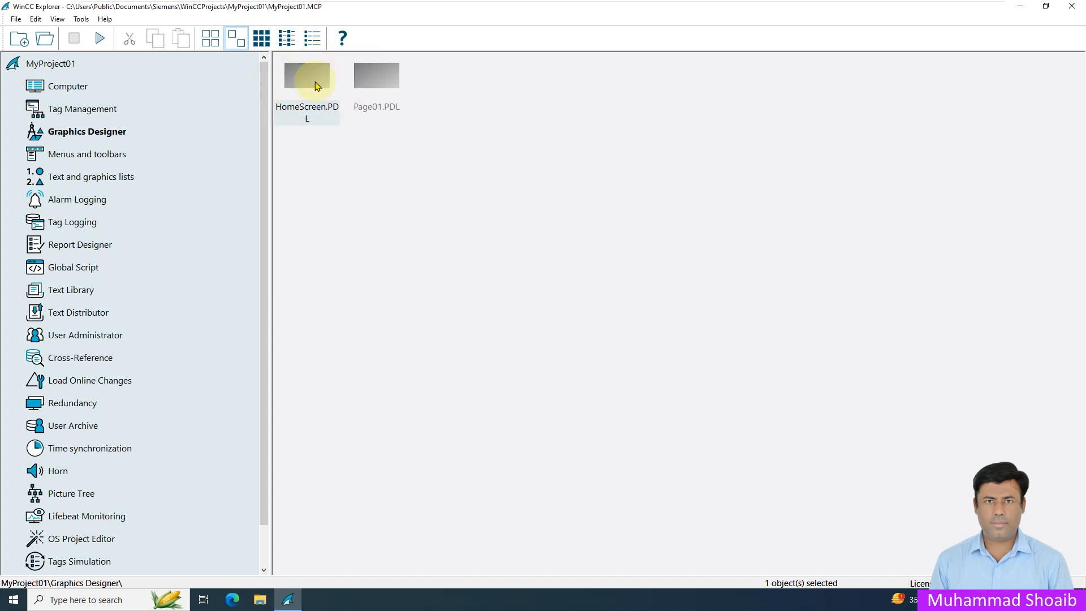
{"action": "left_click", "coordinate": [64, 88]}
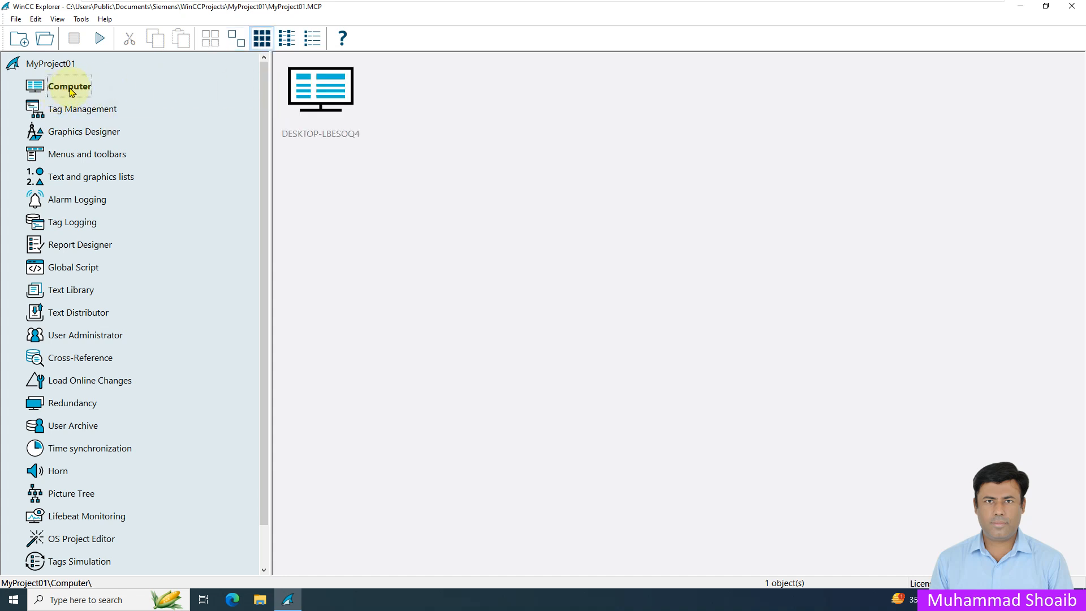
{"action": "right_click", "coordinate": [72, 91]}
{"action": "left_click", "coordinate": [96, 109]}
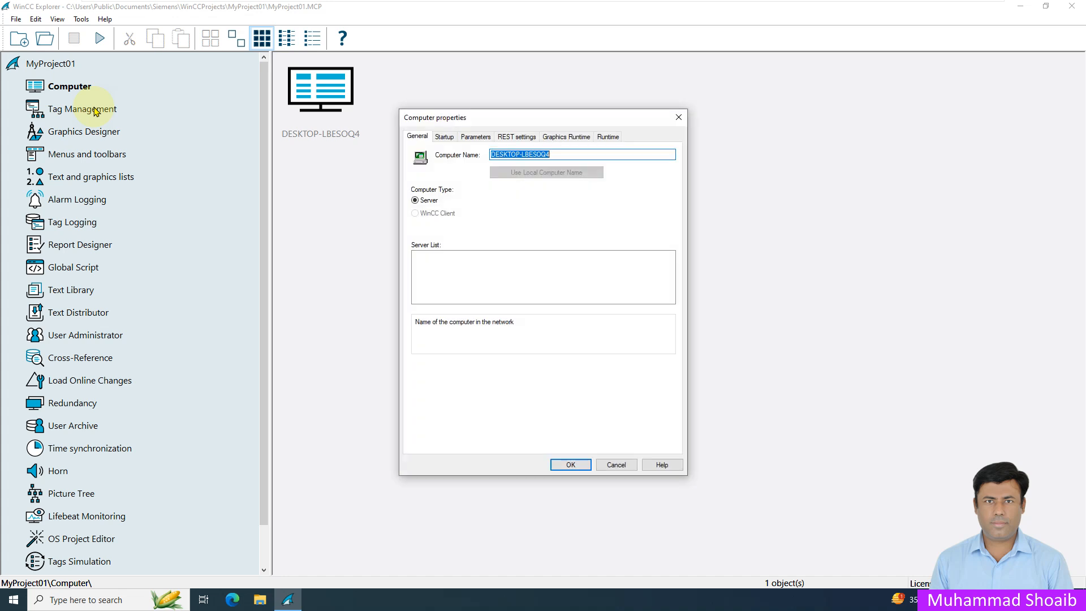
{"action": "left_click", "coordinate": [443, 137]}
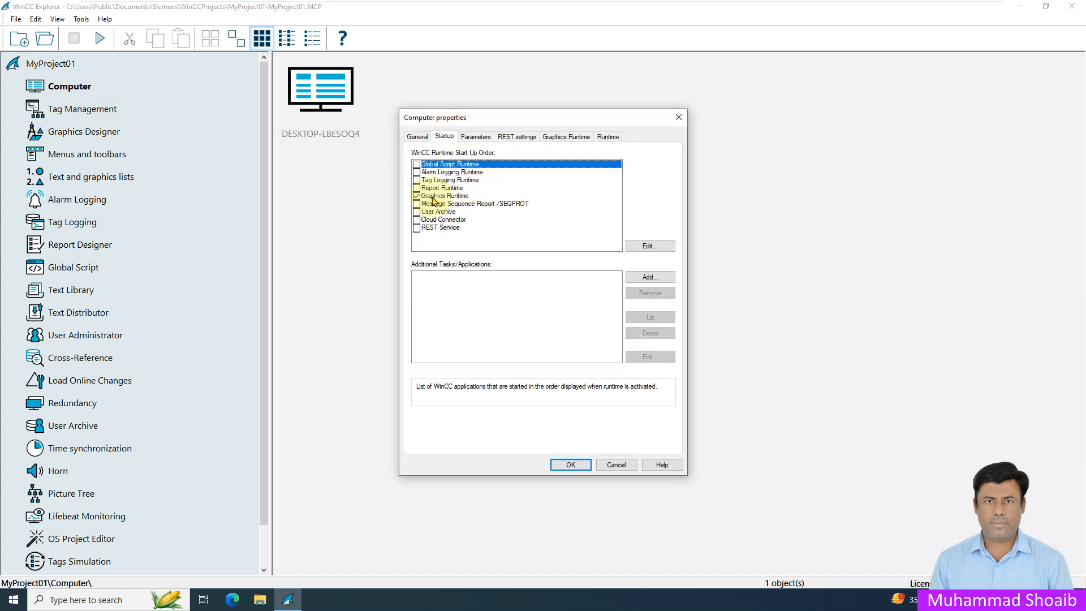
{"action": "left_click", "coordinate": [455, 196]}
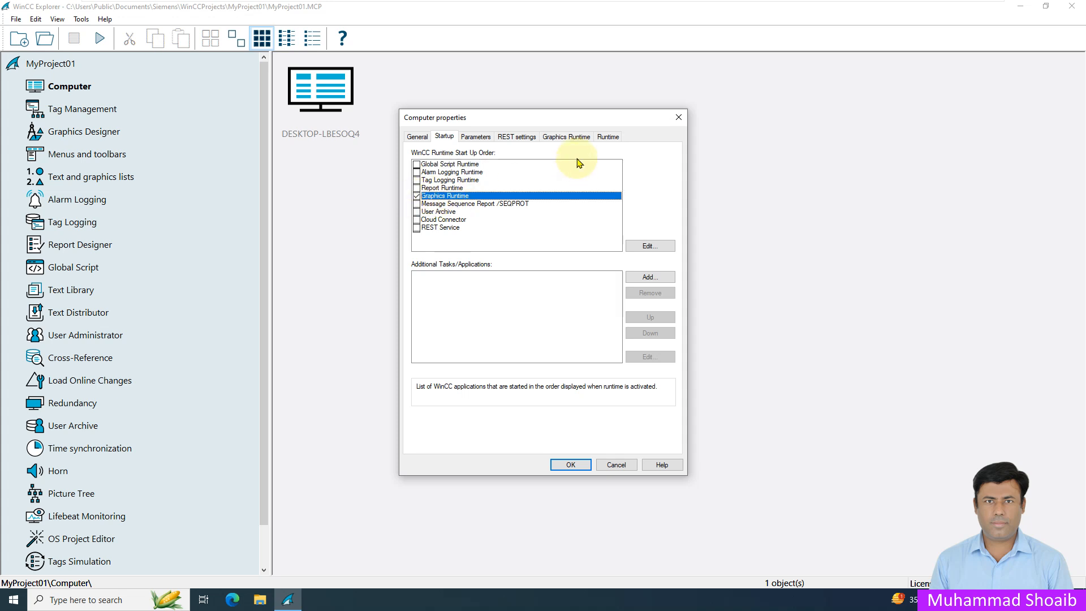
Step: Set HomeScreen.PDL as the Graphics Runtime start picture and confirm the computer properties
{"action": "left_click", "coordinate": [567, 138]}
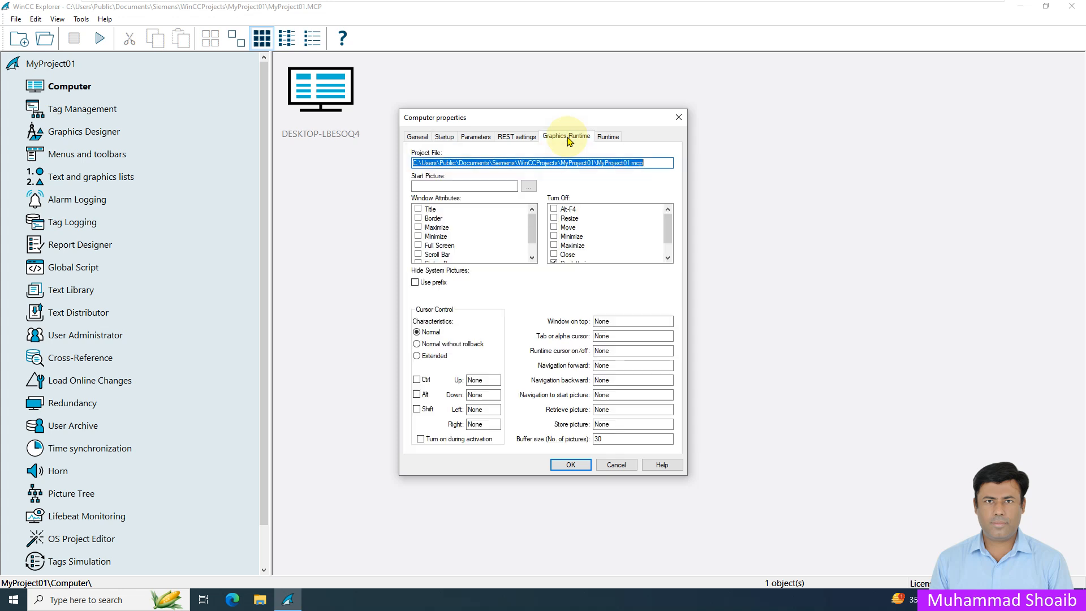
{"action": "left_click", "coordinate": [445, 138]}
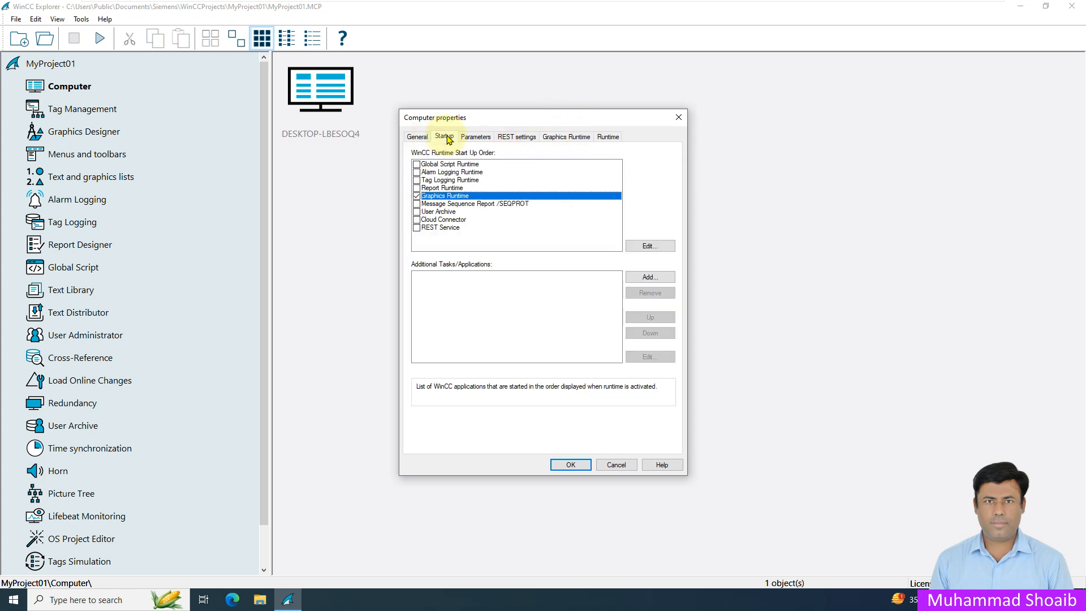
{"action": "left_click", "coordinate": [568, 137]}
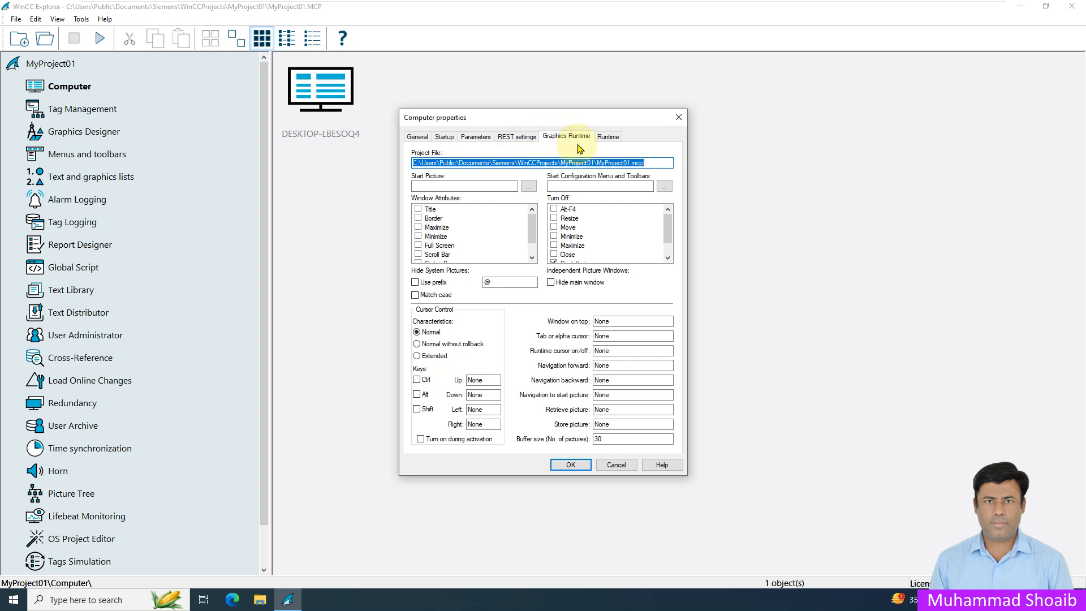
{"action": "left_click", "coordinate": [527, 185]}
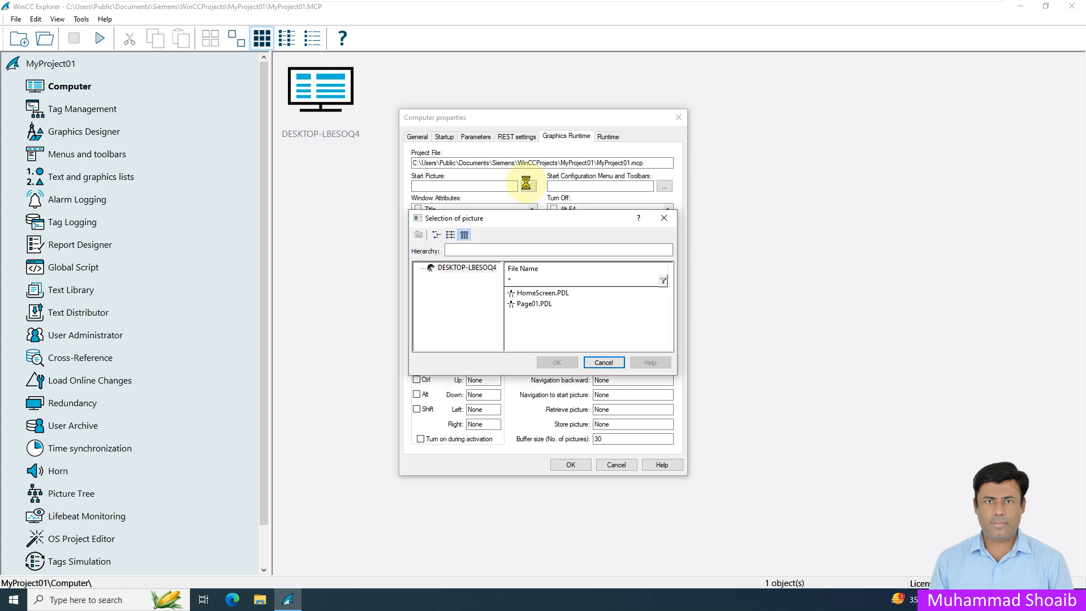
{"action": "left_click", "coordinate": [548, 294]}
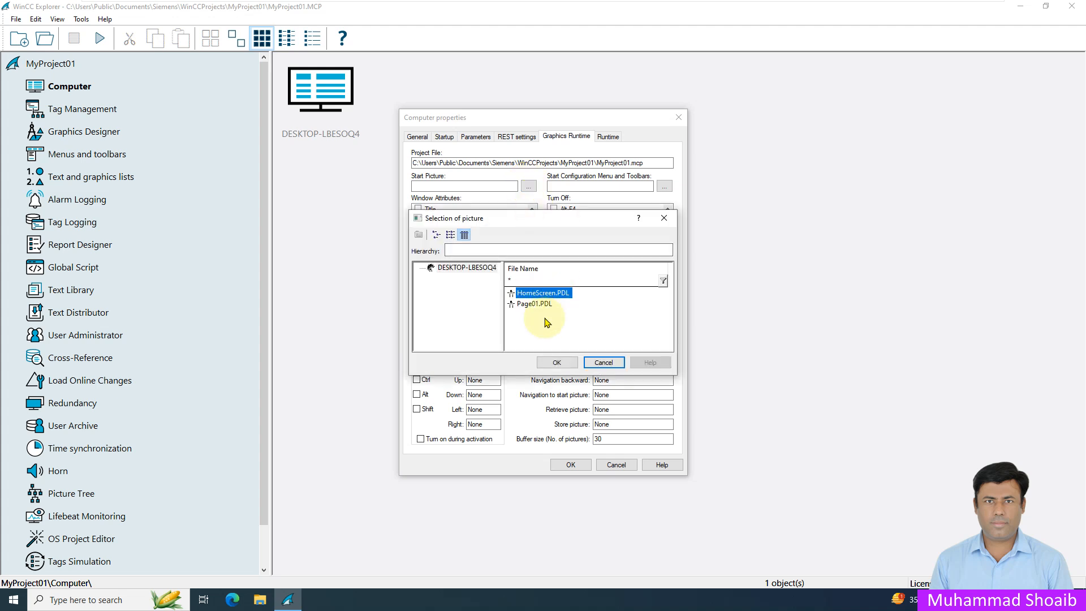
{"action": "left_click", "coordinate": [557, 362]}
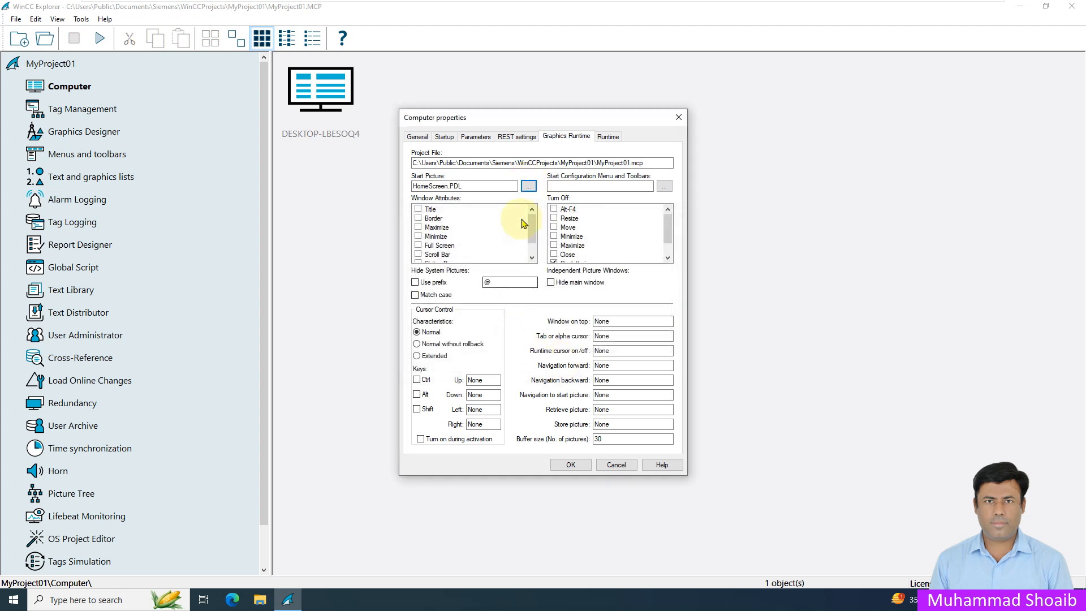
{"action": "left_click", "coordinate": [571, 466]}
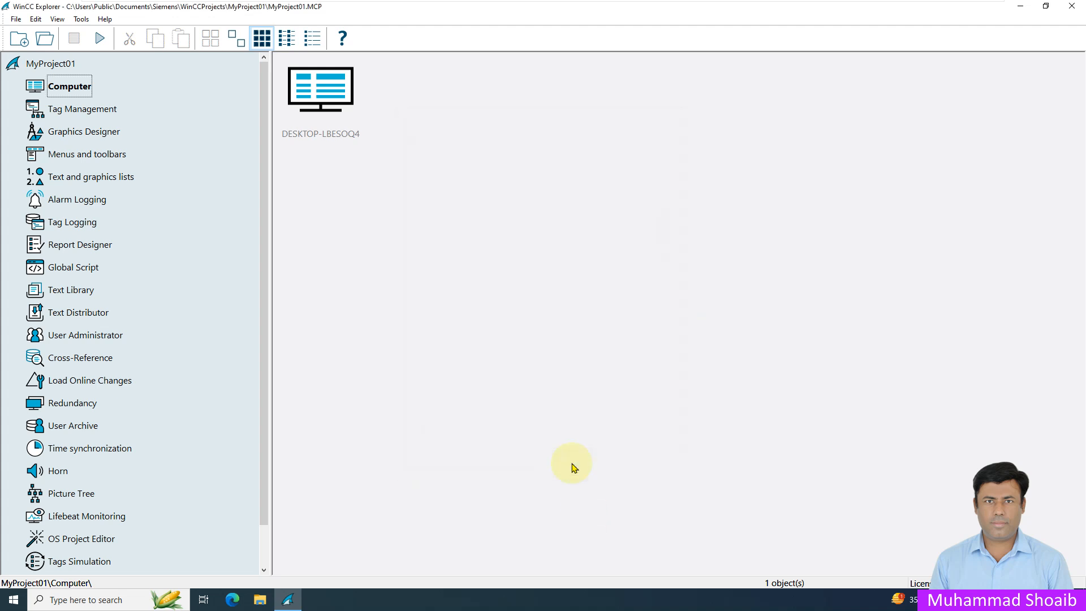
Step: Activate the project and bring the WinCC-Runtime window to the front to view the HOME SCREEN picture
{"action": "left_click", "coordinate": [100, 39]}
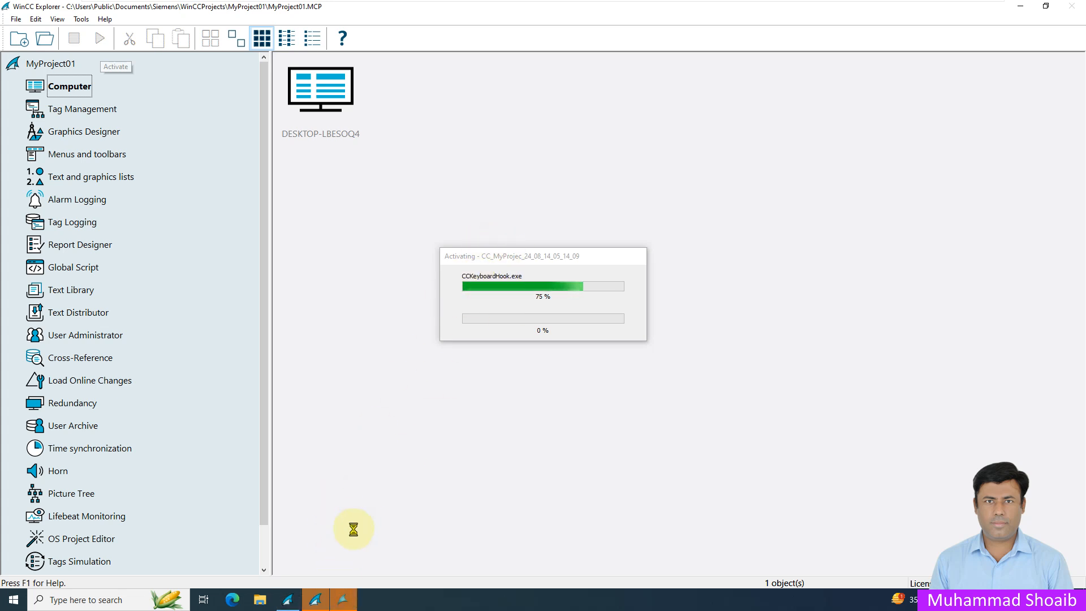
{"action": "mouse_move", "coordinate": [346, 602]}
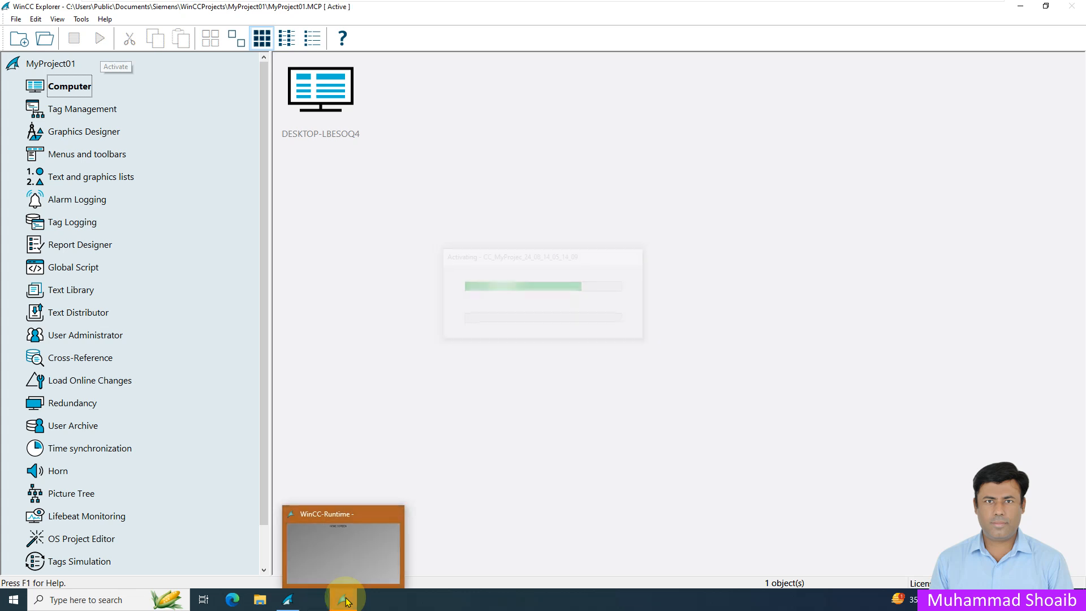
{"action": "left_click", "coordinate": [354, 559]}
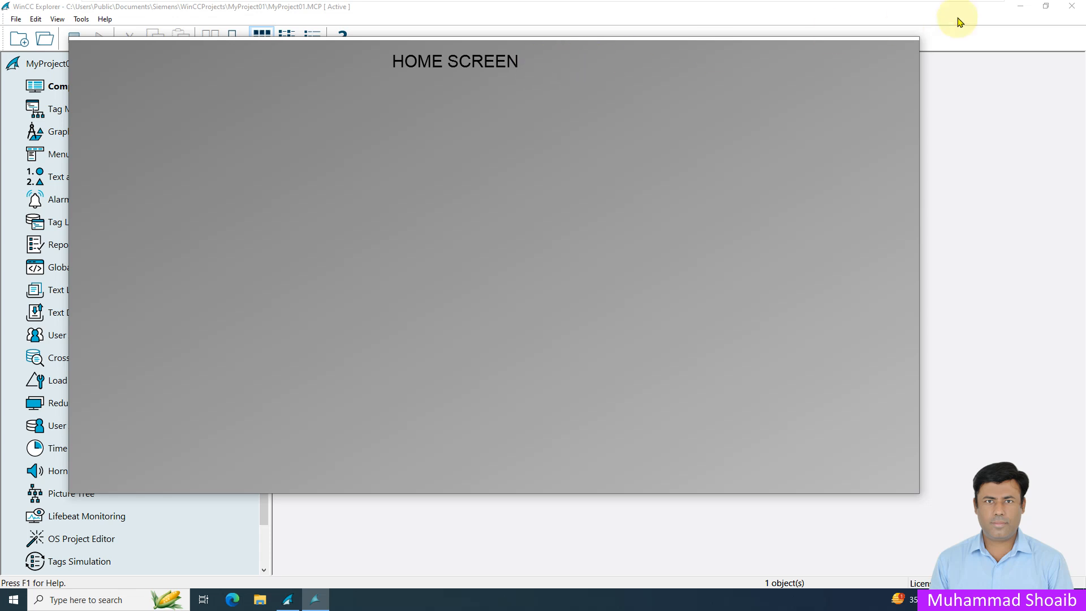
Step: Deactivate the running project and list its Graphics Designer pictures in WinCC Explorer
{"action": "left_click", "coordinate": [713, 27]}
{"action": "left_click", "coordinate": [72, 39]}
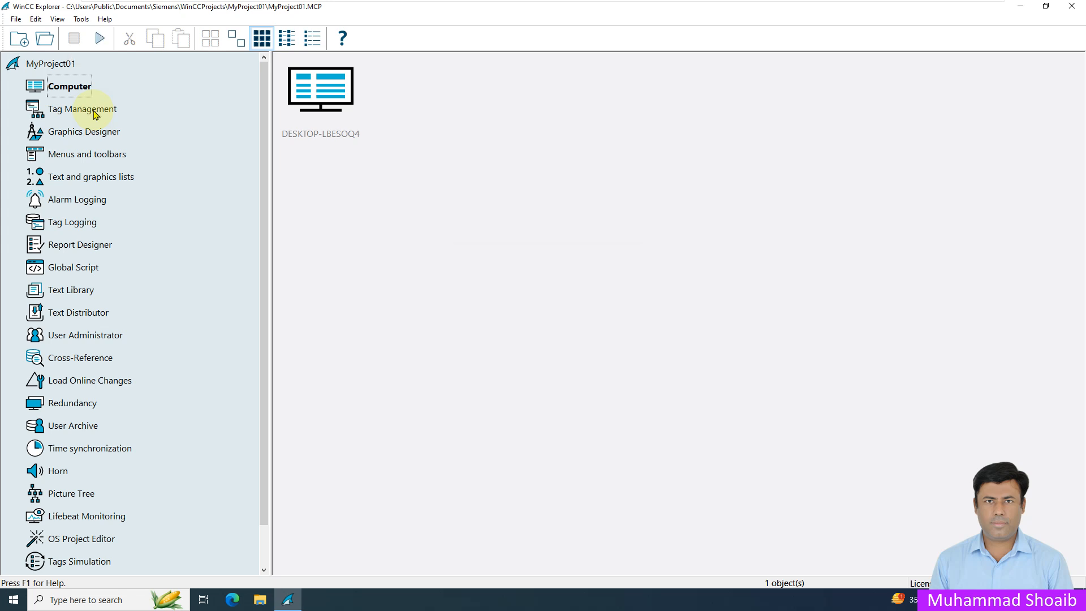
{"action": "left_click", "coordinate": [88, 132]}
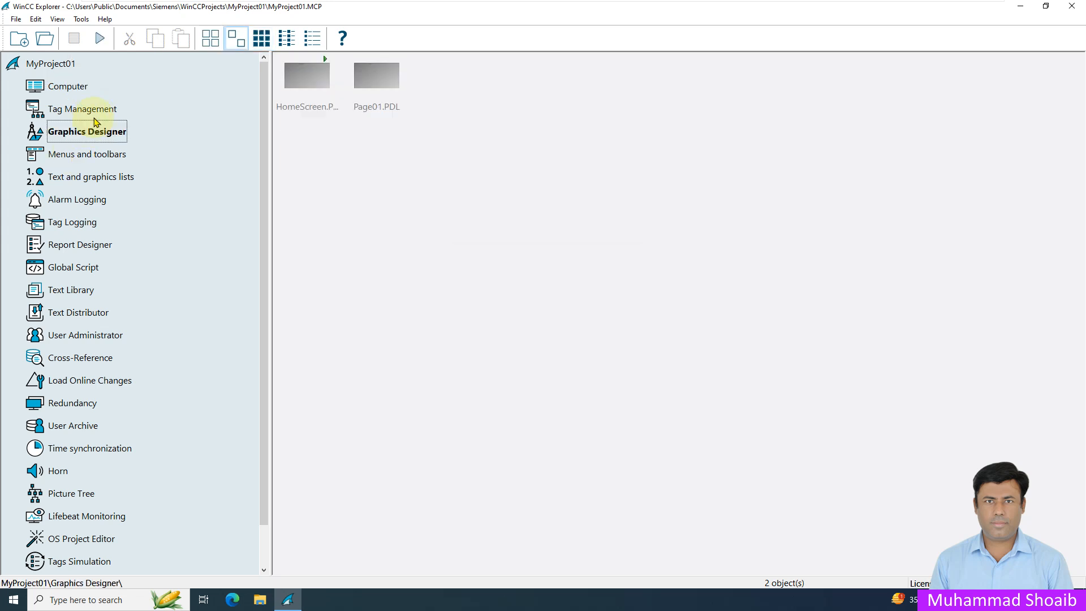
Step: Change the Graphics Runtime start picture to Page01.PDL in the computer properties and confirm
{"action": "left_click", "coordinate": [82, 95]}
{"action": "right_click", "coordinate": [91, 89]}
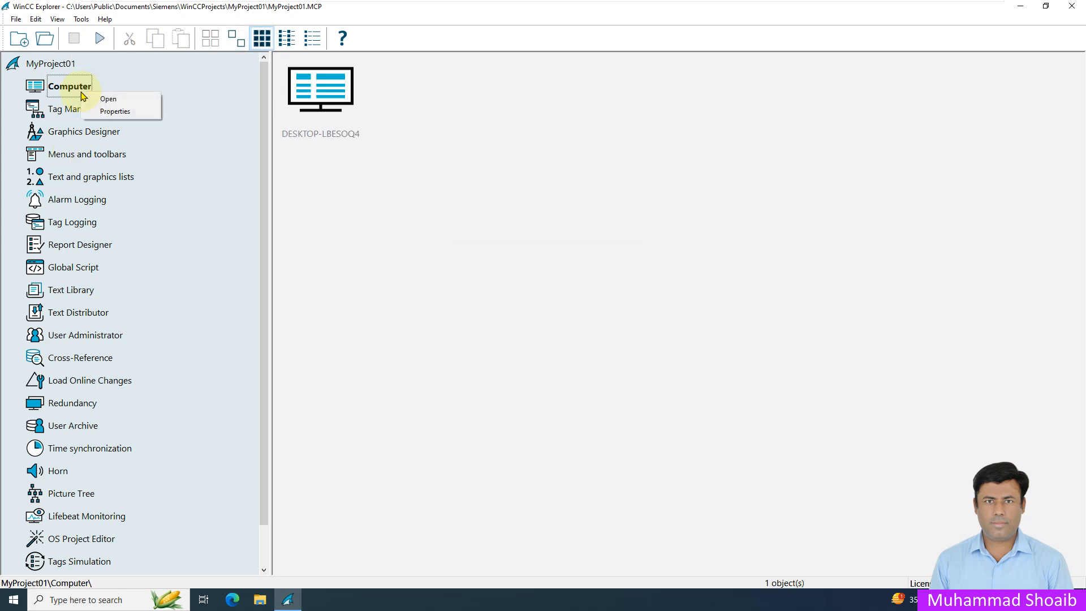
{"action": "left_click", "coordinate": [111, 109]}
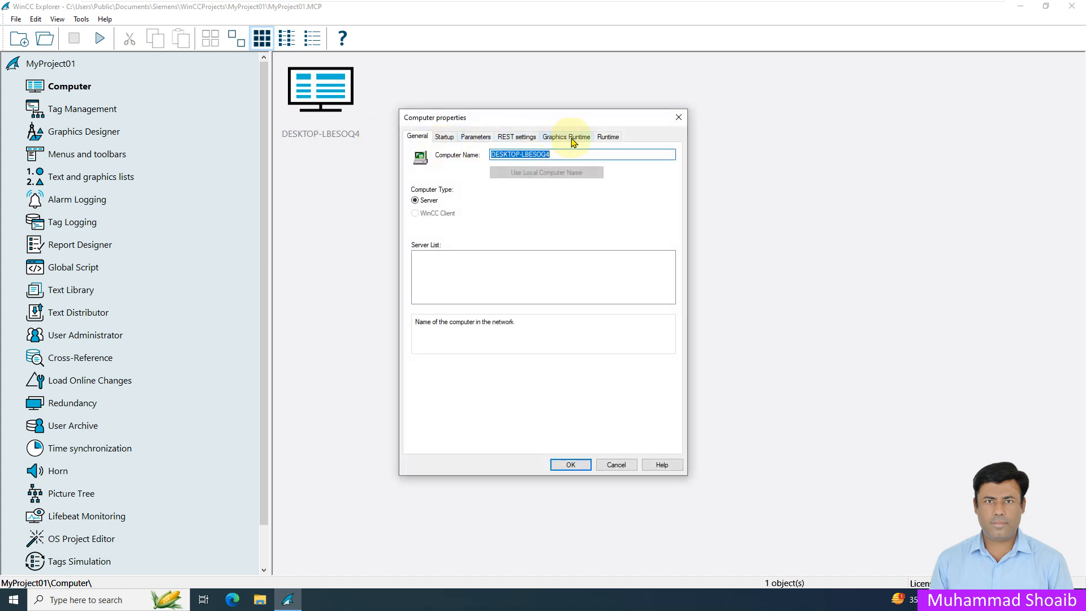
{"action": "left_click", "coordinate": [564, 137]}
{"action": "left_click", "coordinate": [528, 185]}
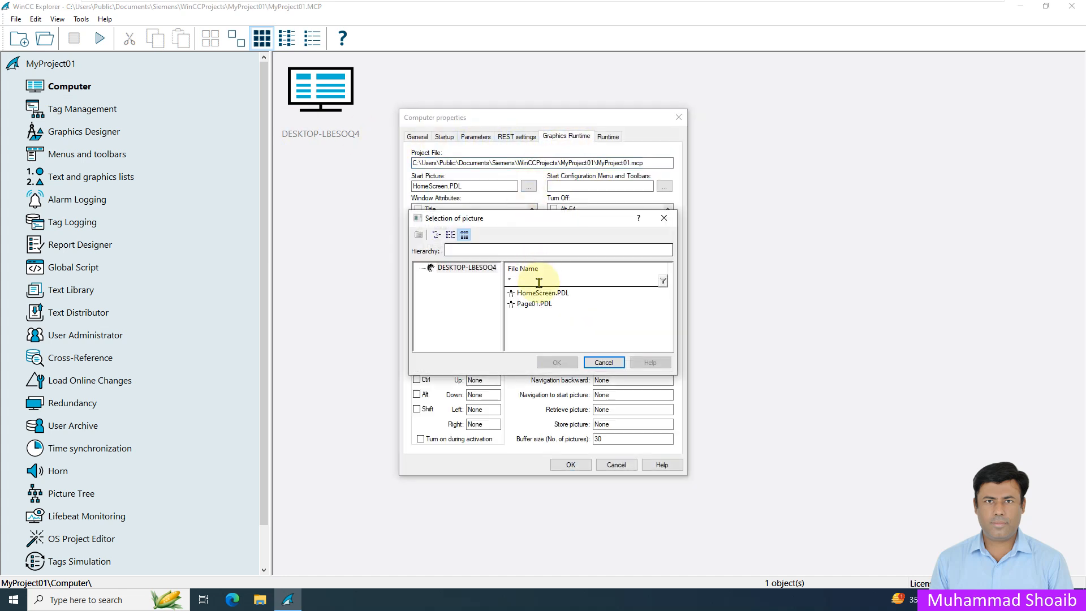
{"action": "left_click", "coordinate": [535, 305]}
{"action": "left_click", "coordinate": [557, 361]}
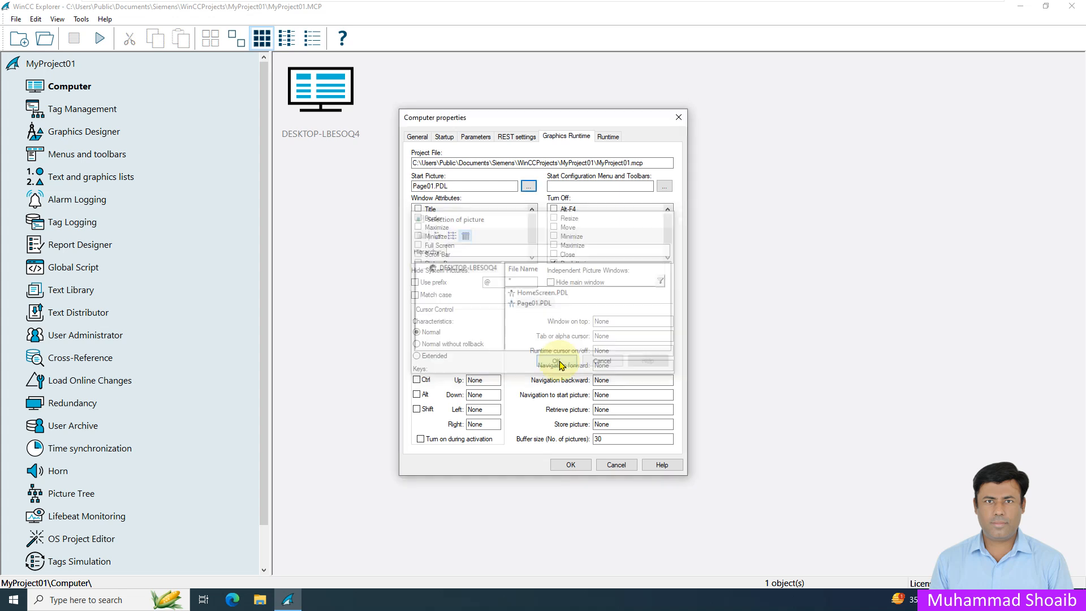
{"action": "left_click", "coordinate": [572, 463]}
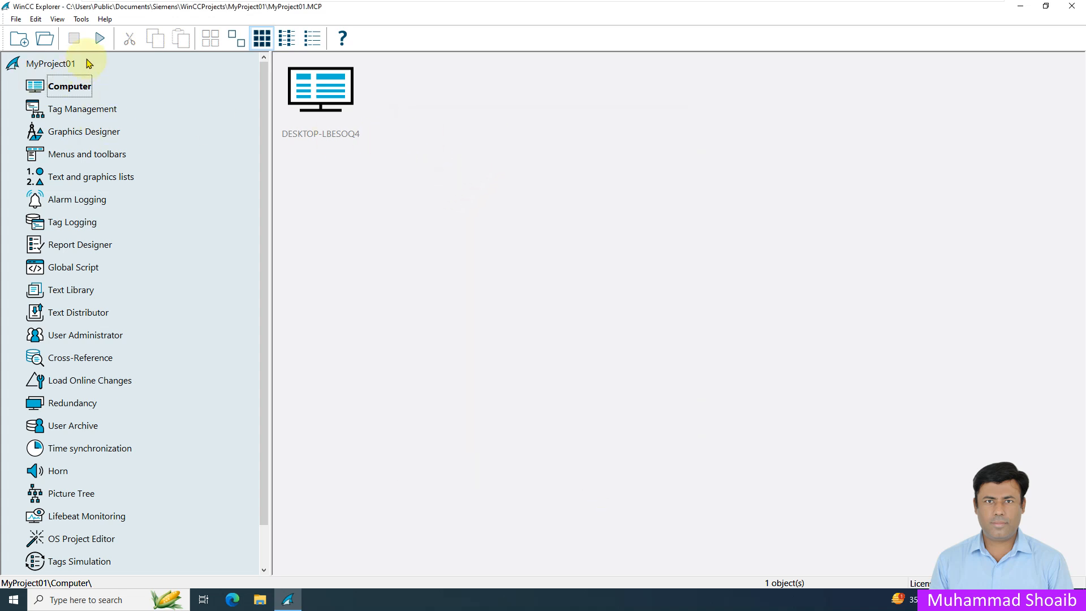
Step: Activate the project again and bring the runtime window with the PAGE-01 picture to the front
{"action": "left_click", "coordinate": [99, 38]}
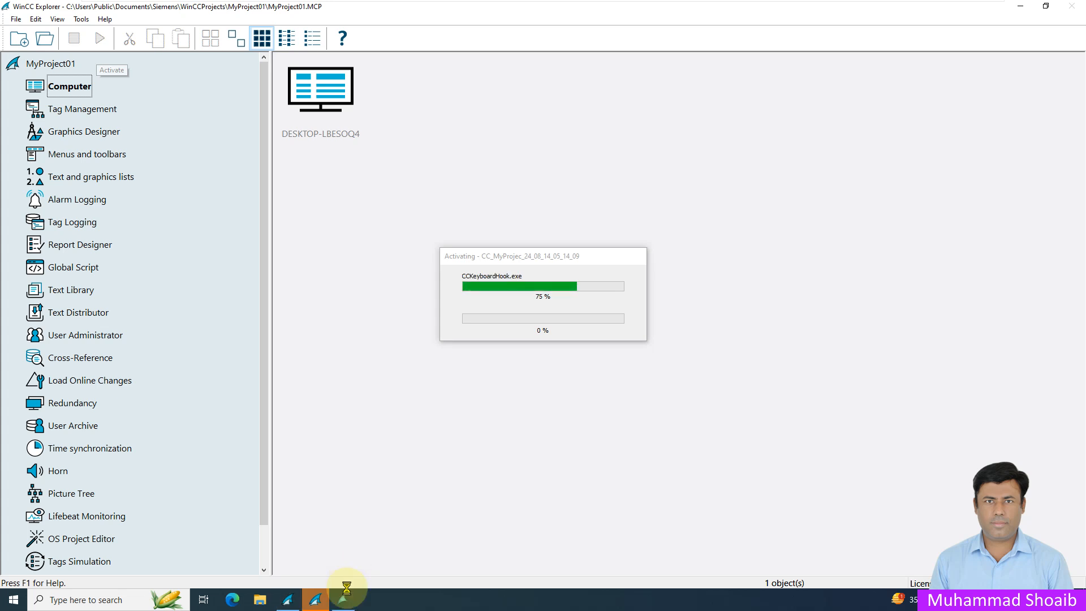
{"action": "left_click", "coordinate": [315, 599]}
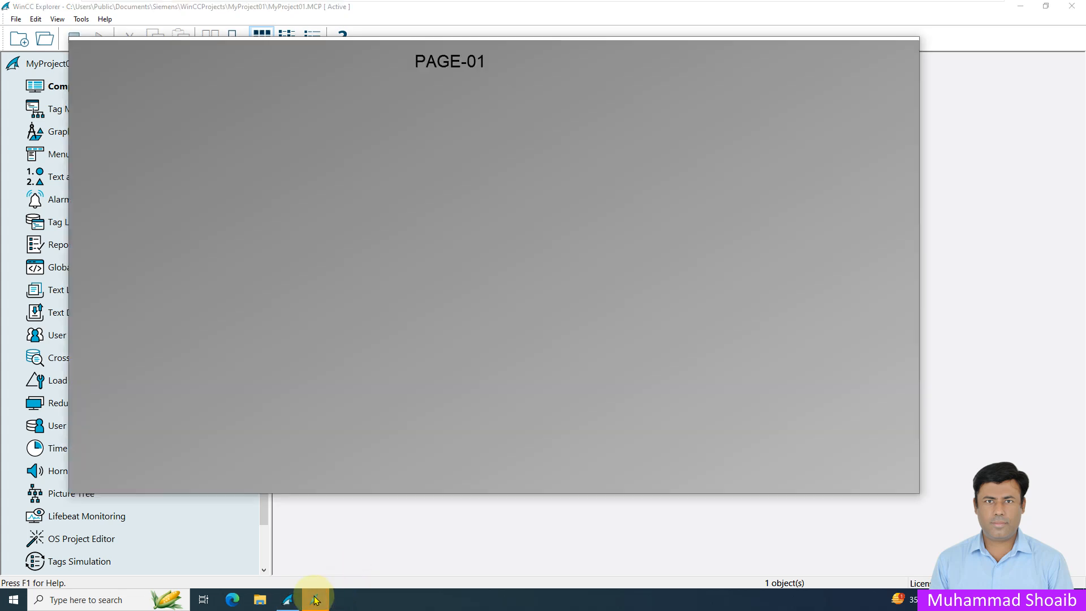